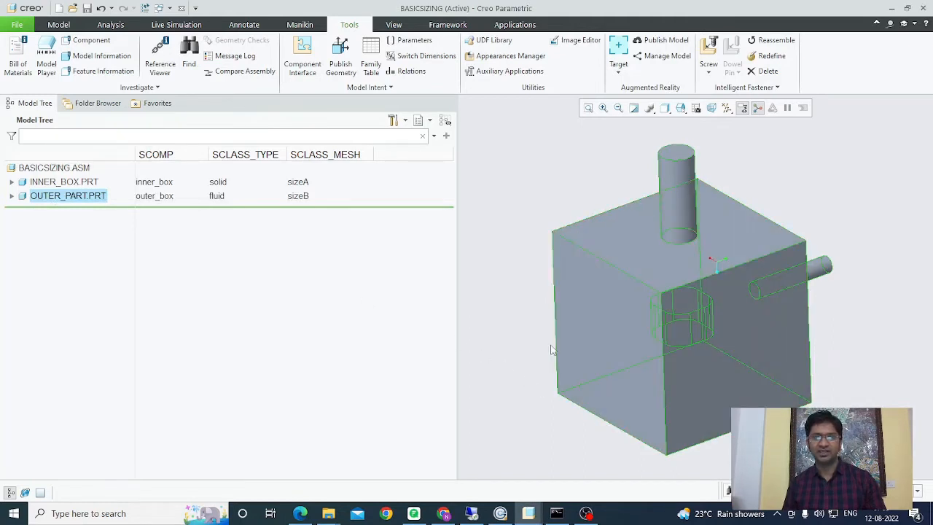
# - Inspect the user-defined surface parameters on the top face of the vertical pipe, leaving them unchanged
pyautogui.click(529, 363)
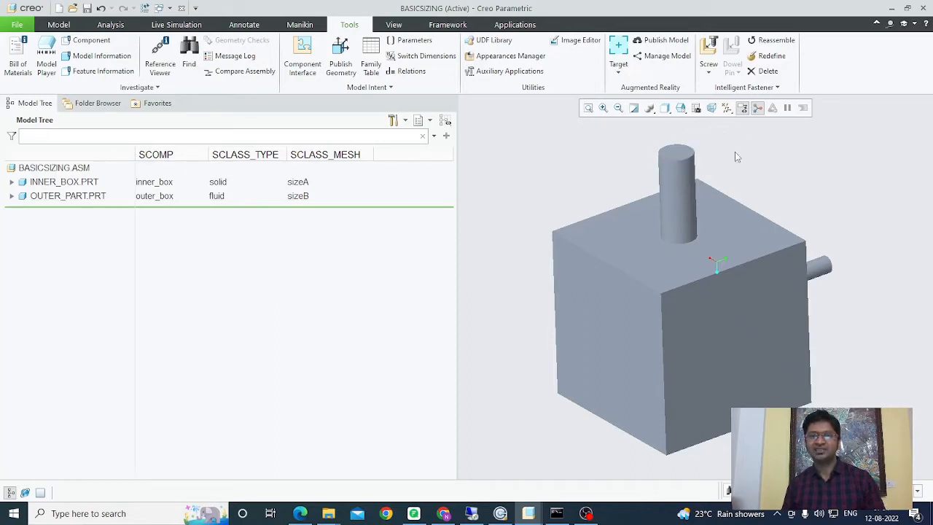
pyautogui.click(413, 42)
pyautogui.click(204, 136)
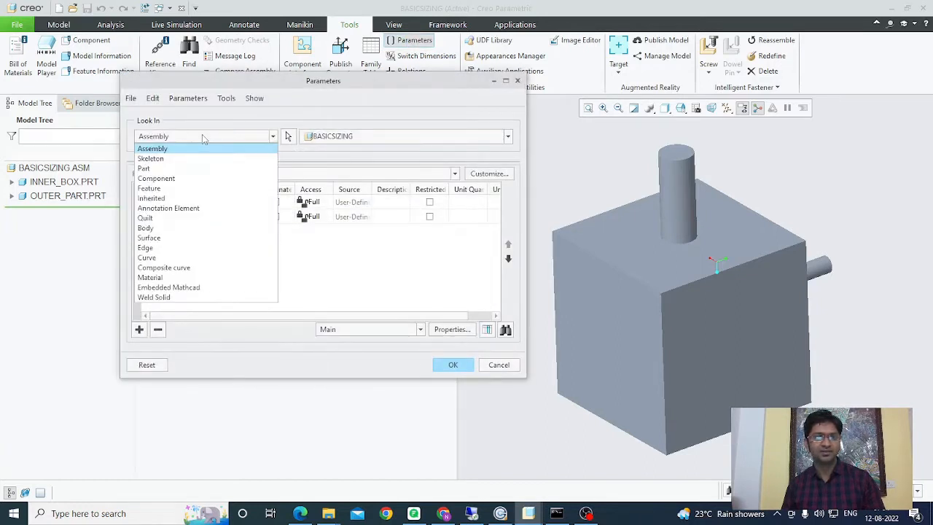
pyautogui.click(153, 238)
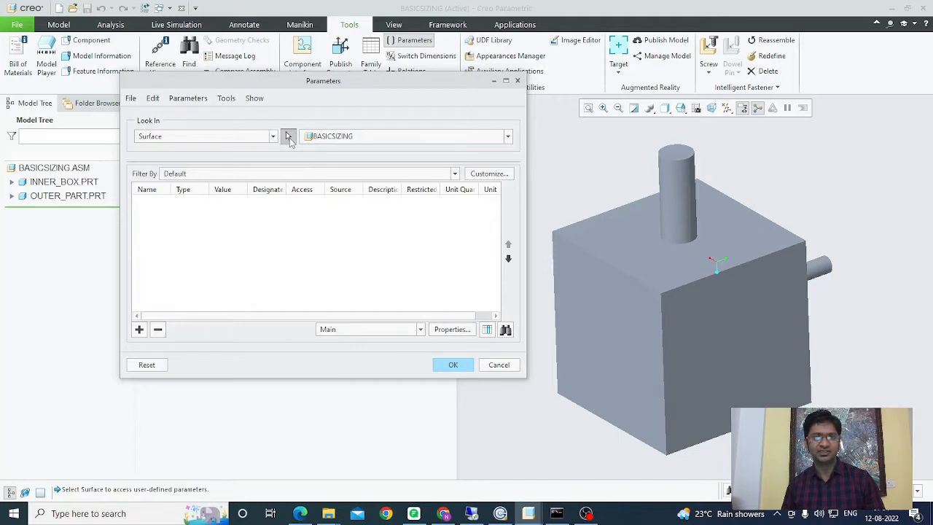
pyautogui.click(289, 137)
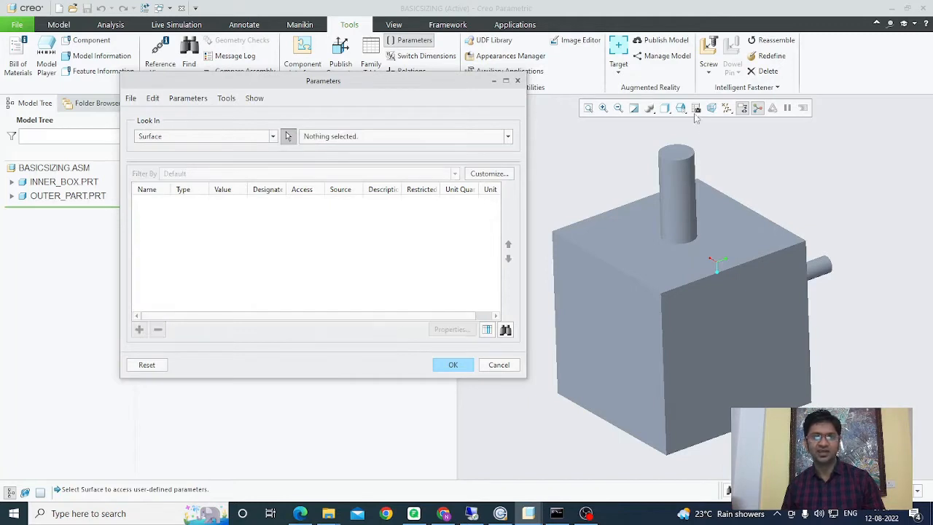
pyautogui.click(678, 155)
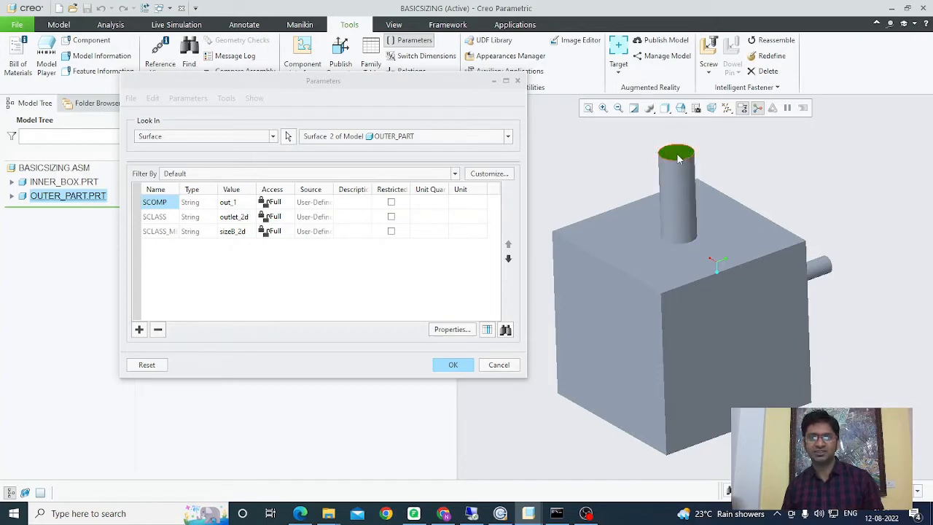
pyautogui.click(499, 365)
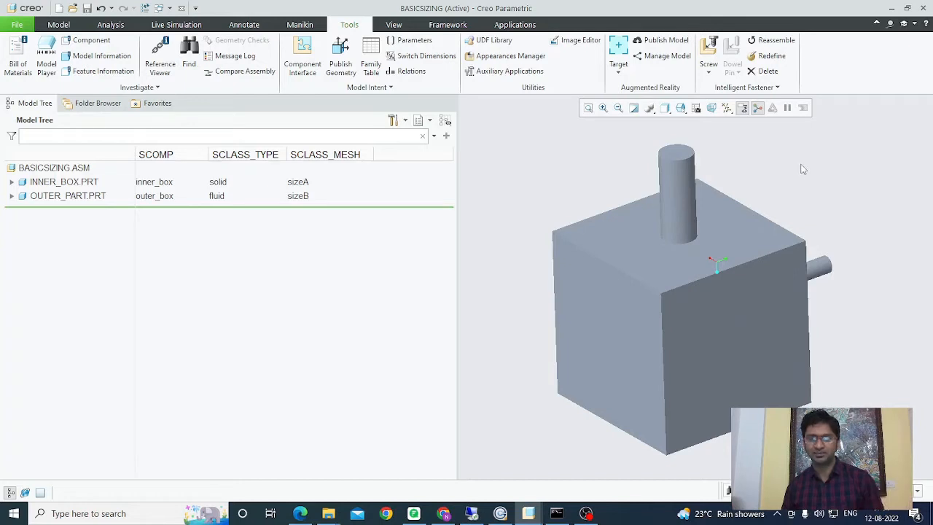
# - Inspect the user-defined surface parameters on the end face of the thin side pipe of OUTER_PART
pyautogui.moveTo(810, 175); pyautogui.dragTo(756, 181, button='middle')
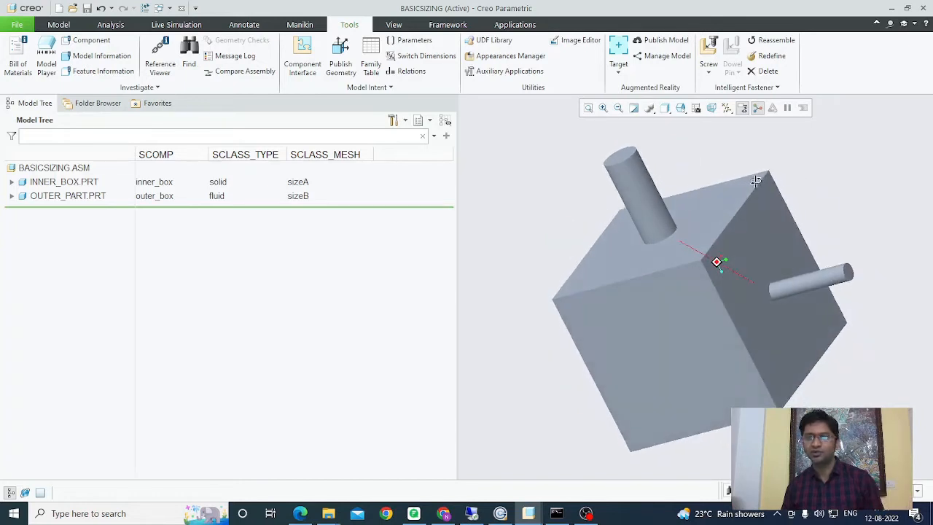
pyautogui.scroll(-5, 845, 271)
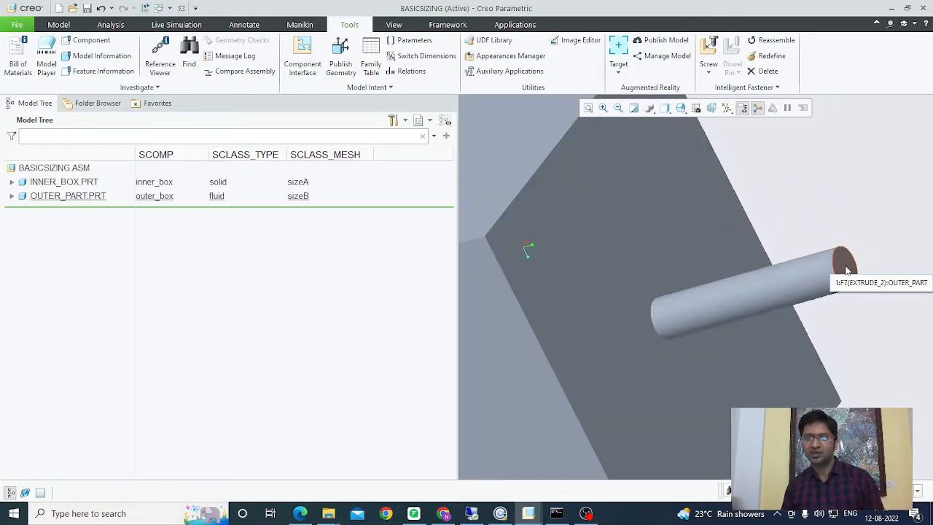
pyautogui.click(845, 271)
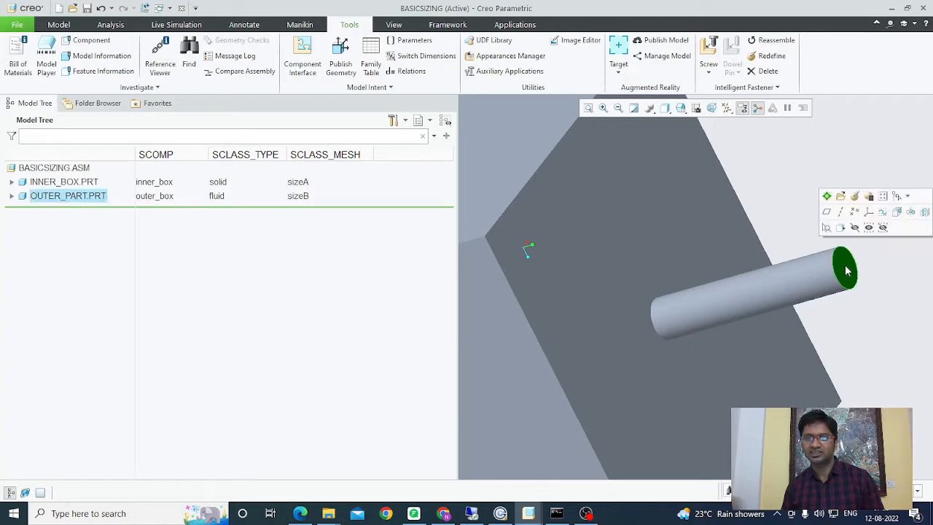
pyautogui.click(401, 44)
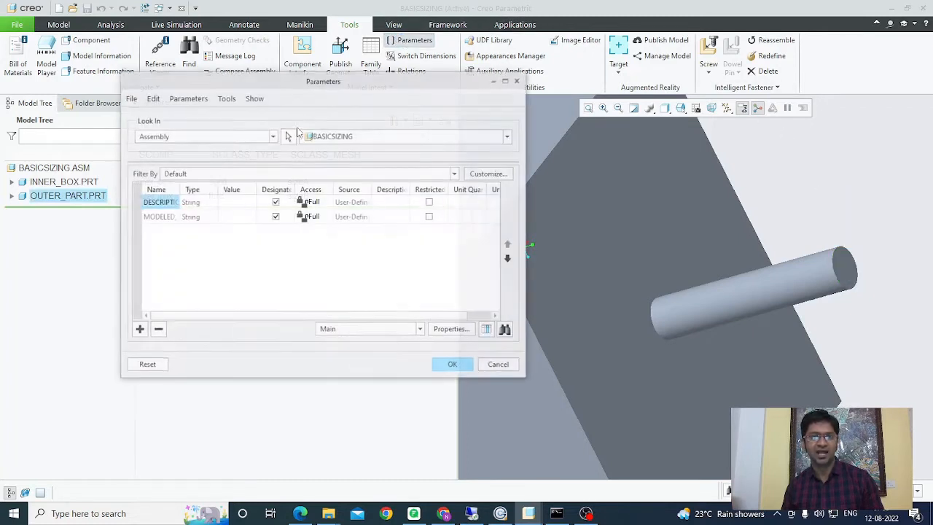
pyautogui.click(173, 138)
pyautogui.click(168, 238)
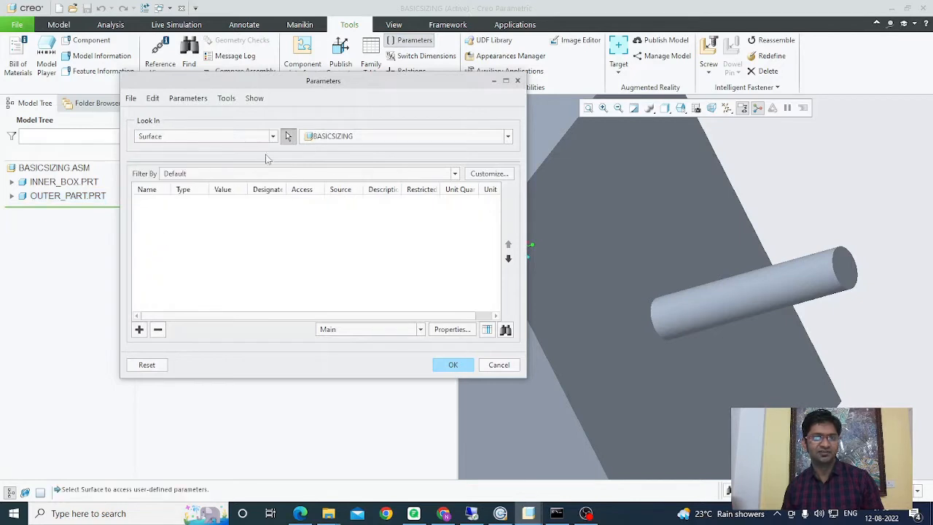
pyautogui.click(848, 278)
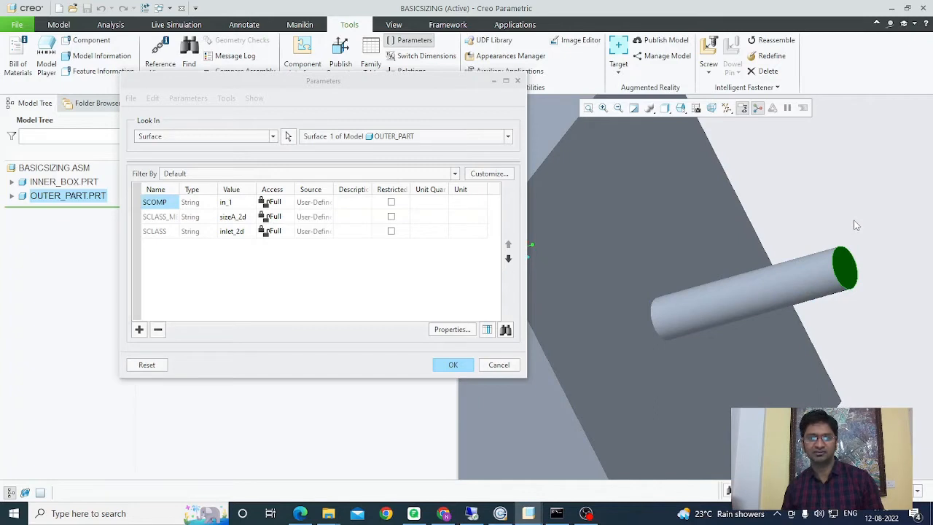
pyautogui.click(499, 365)
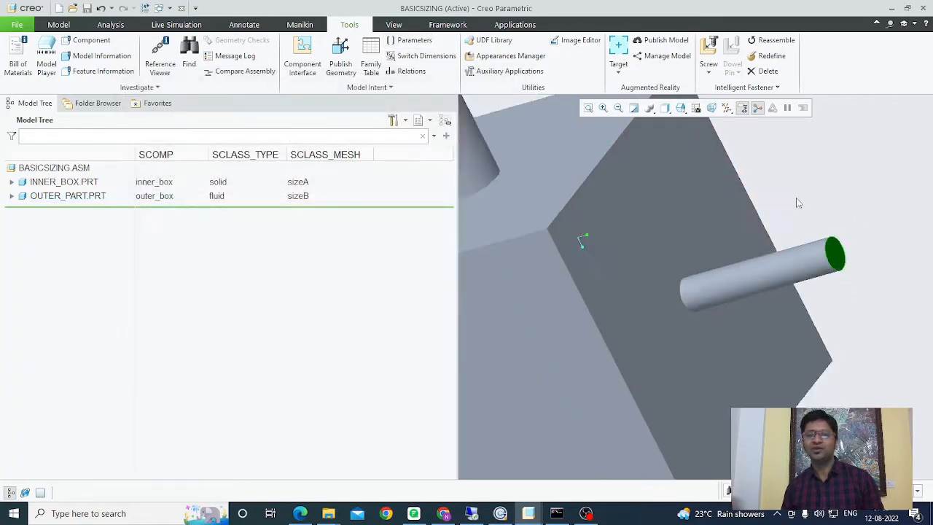
pyautogui.scroll(4, 798, 203)
pyautogui.moveTo(823, 376); pyautogui.dragTo(844, 374, button='middle')
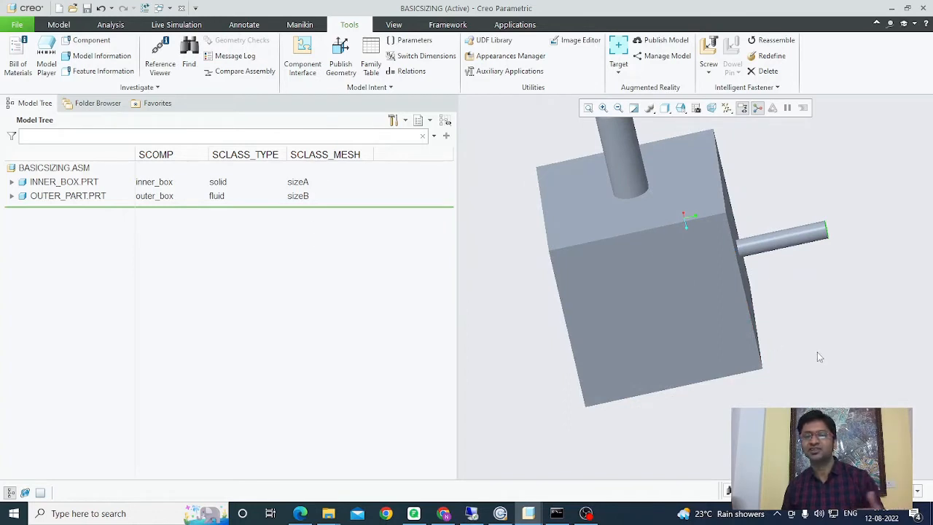
pyautogui.moveTo(820, 356); pyautogui.dragTo(832, 350, button='middle')
pyautogui.scroll(2, 830, 352)
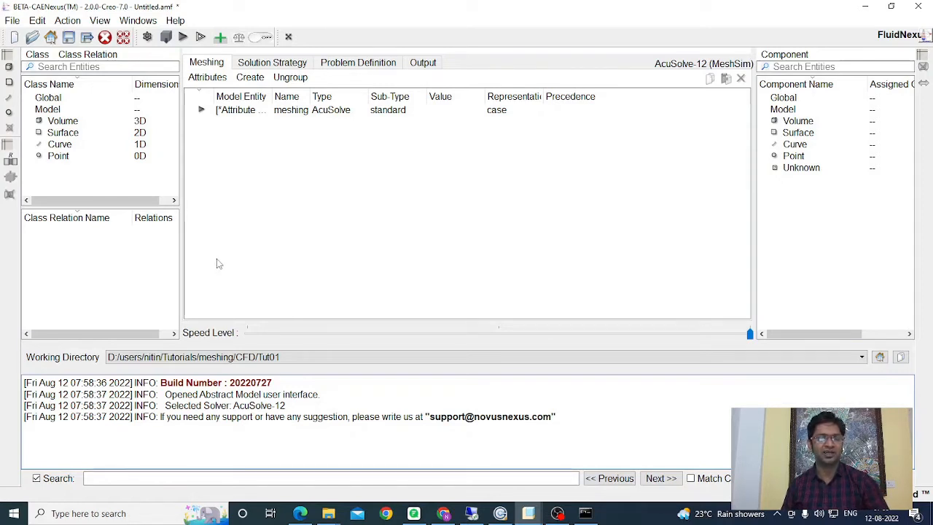
# - In CAENexus, import the Creo assembly basicsizing.asm.5 from the Tut01 folder and enlarge the class list to show every class
pyautogui.click(168, 41)
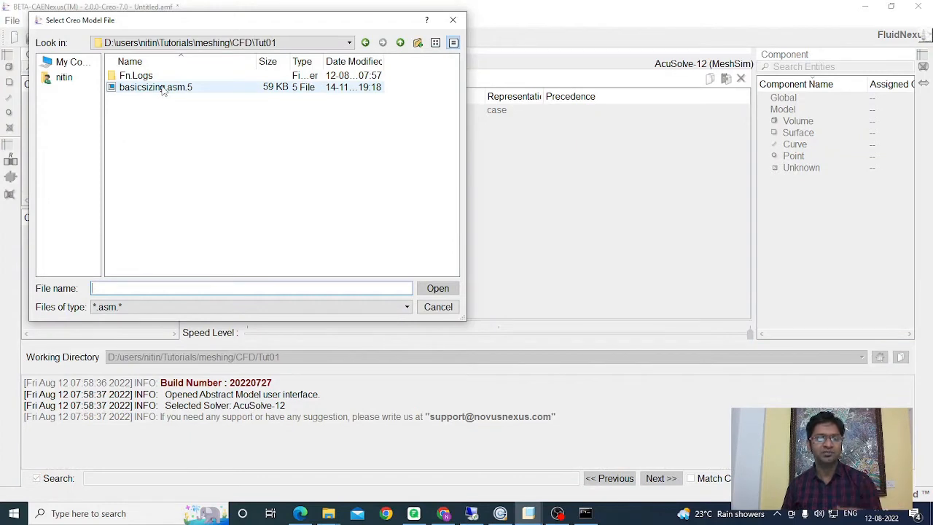
pyautogui.click(161, 88)
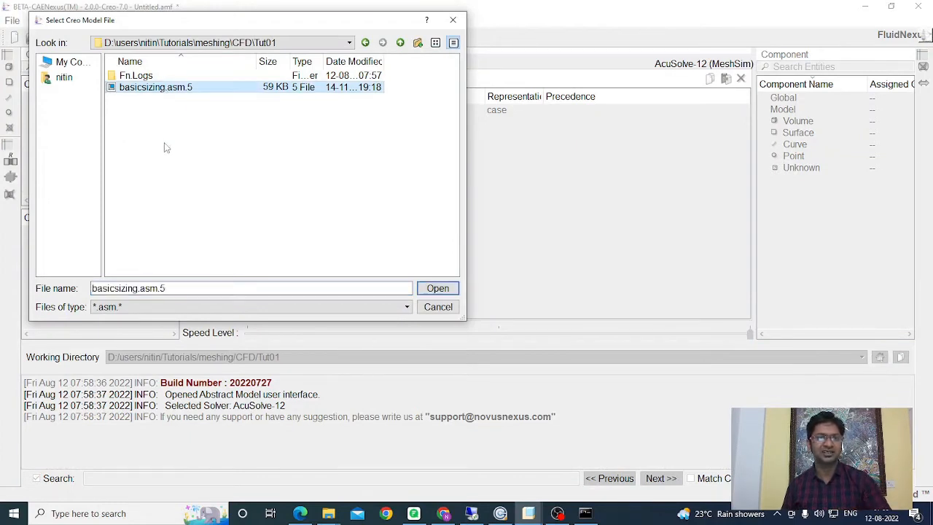
pyautogui.click(436, 290)
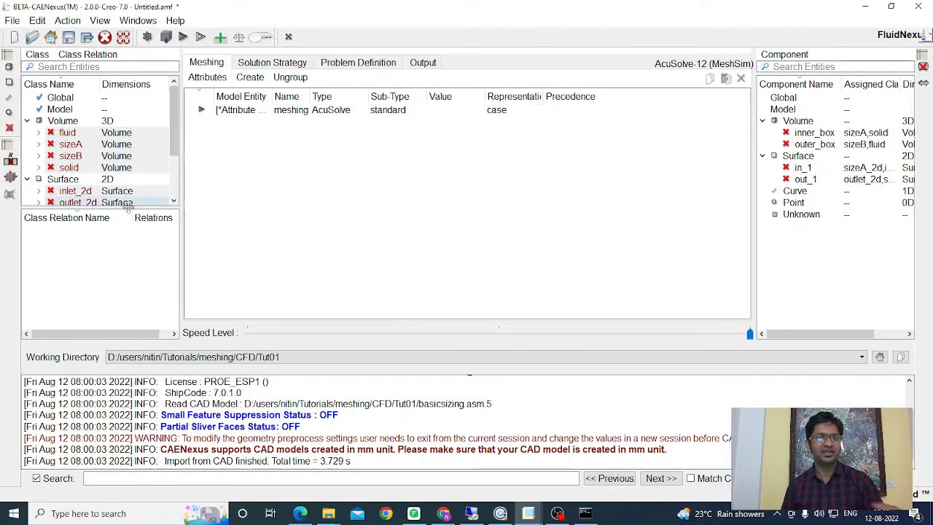
pyautogui.moveTo(112, 211); pyautogui.dragTo(113, 268)
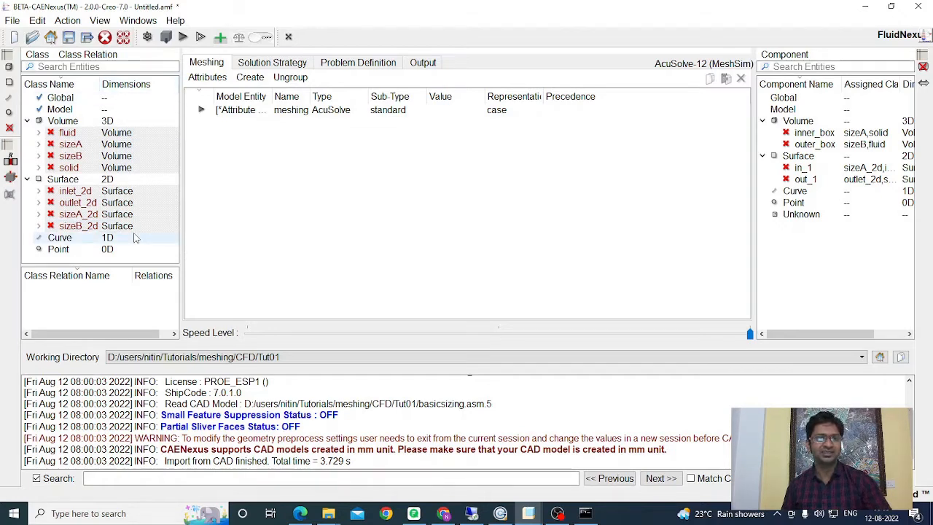
# - Save the abstract model as basic_sizing in the Tut01 folder
pyautogui.click(68, 38)
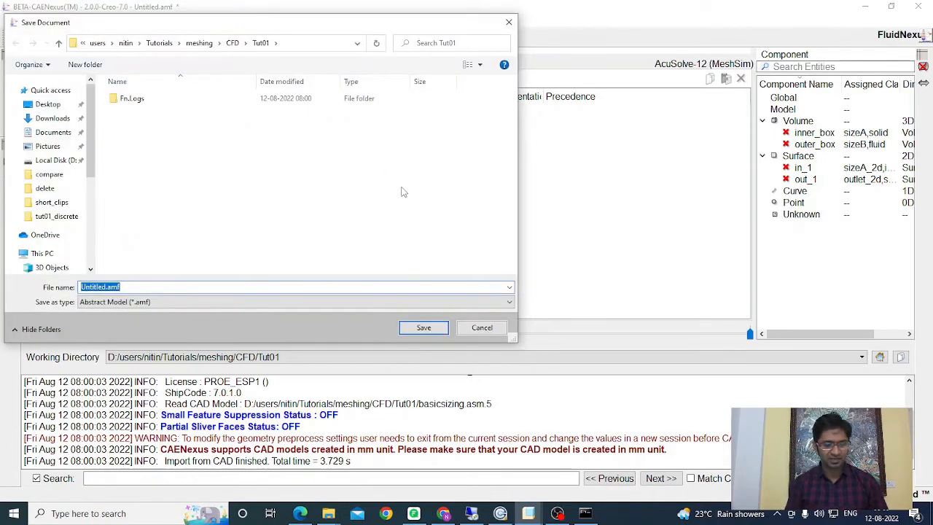
pyautogui.write('basic')
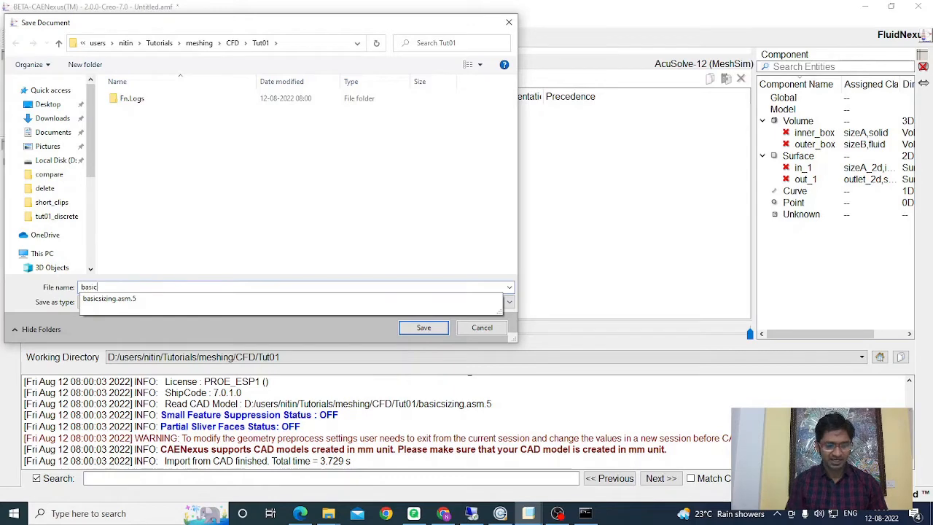
pyautogui.write('_sizing')
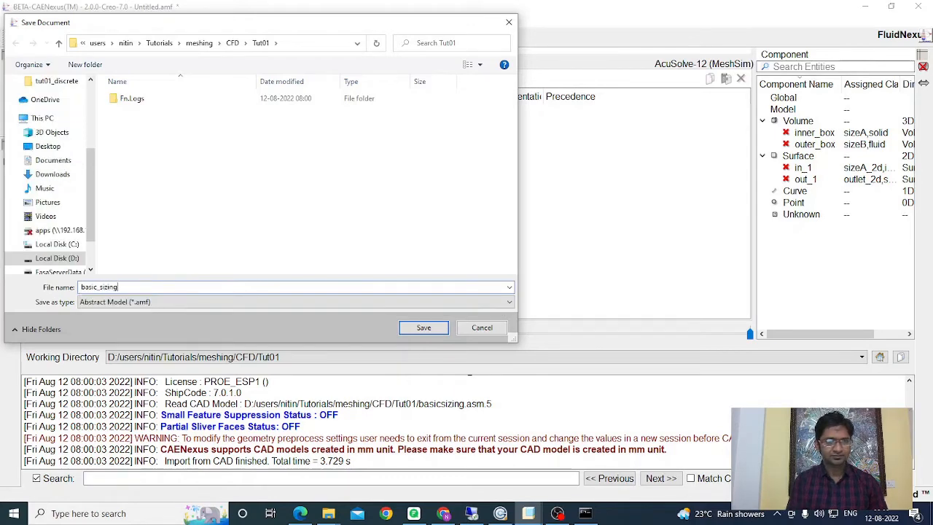
pyautogui.click(422, 328)
pyautogui.click(535, 274)
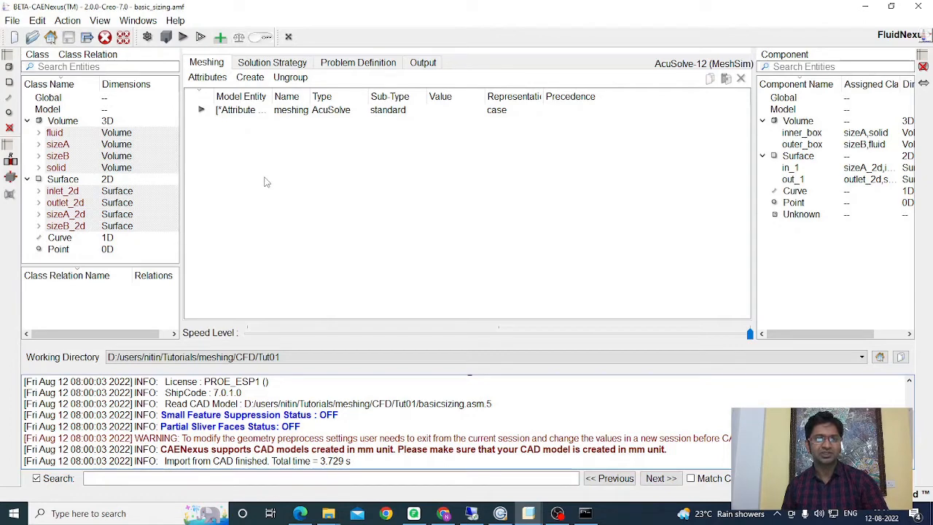
# - Create an absolute mesh size attribute of 2 mm named mesh_sizeA on the sizeA volume class
pyautogui.click(63, 145)
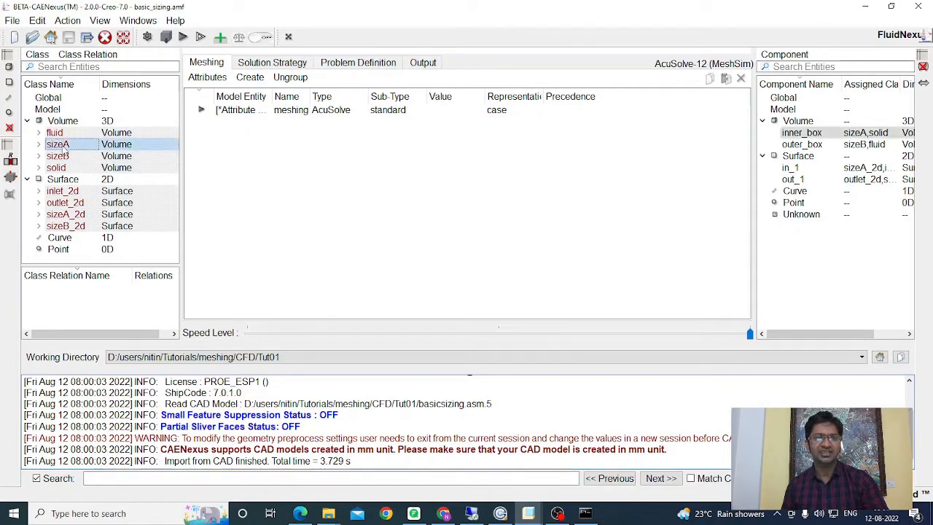
pyautogui.click(250, 77)
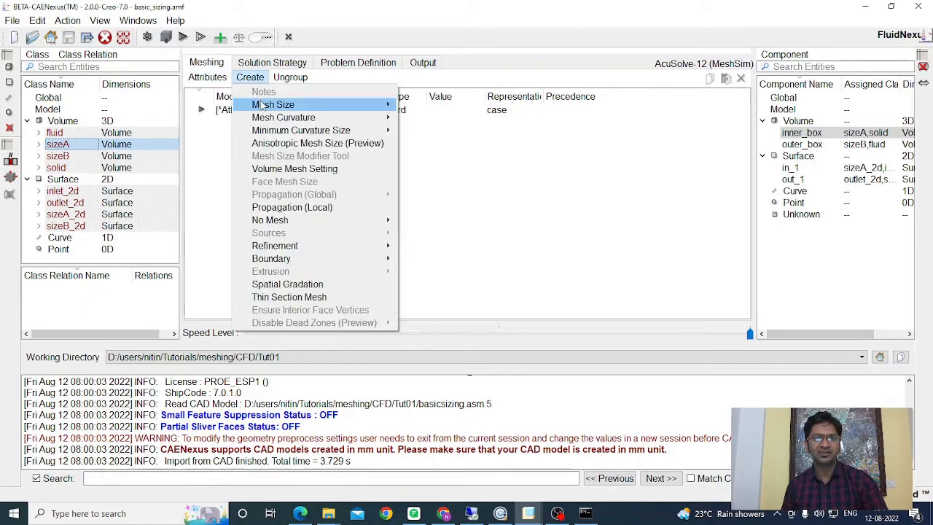
pyautogui.moveTo(262, 107)
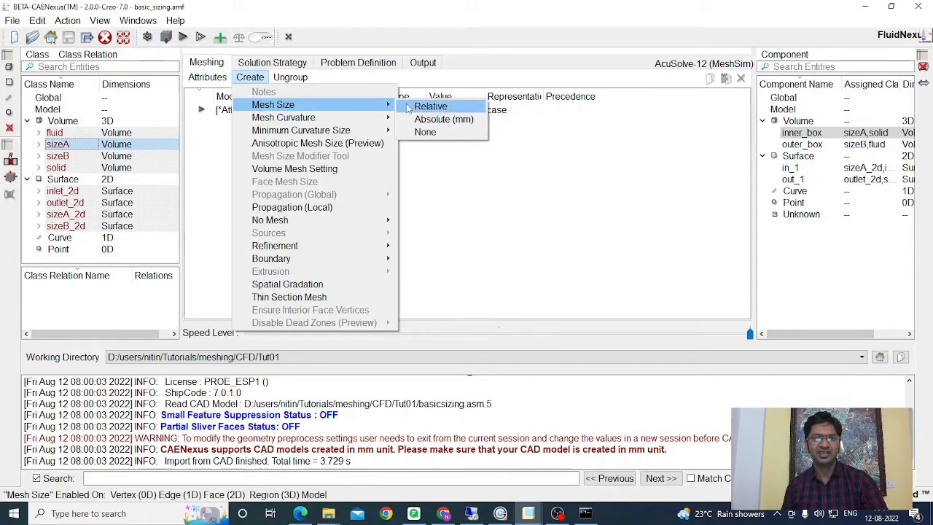
pyautogui.click(440, 120)
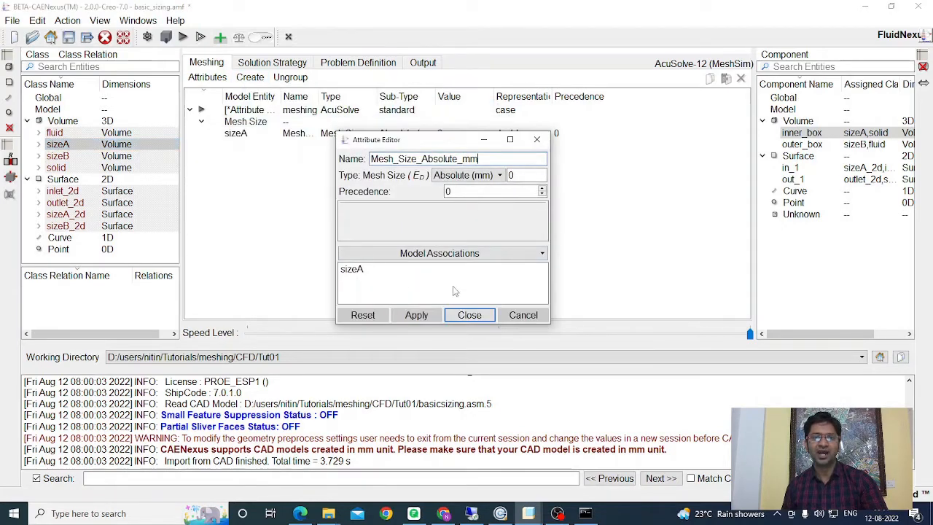
pyautogui.moveTo(479, 158); pyautogui.dragTo(328, 158)
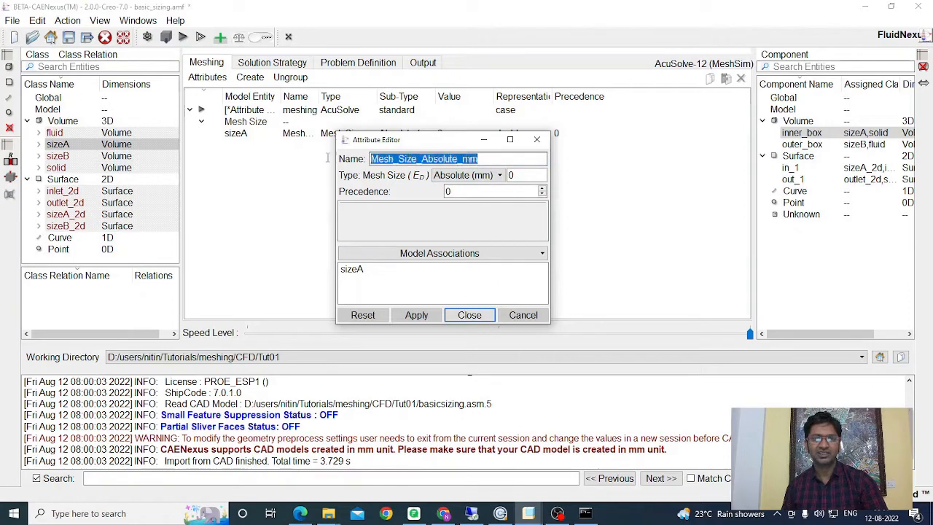
pyautogui.write('mesh')
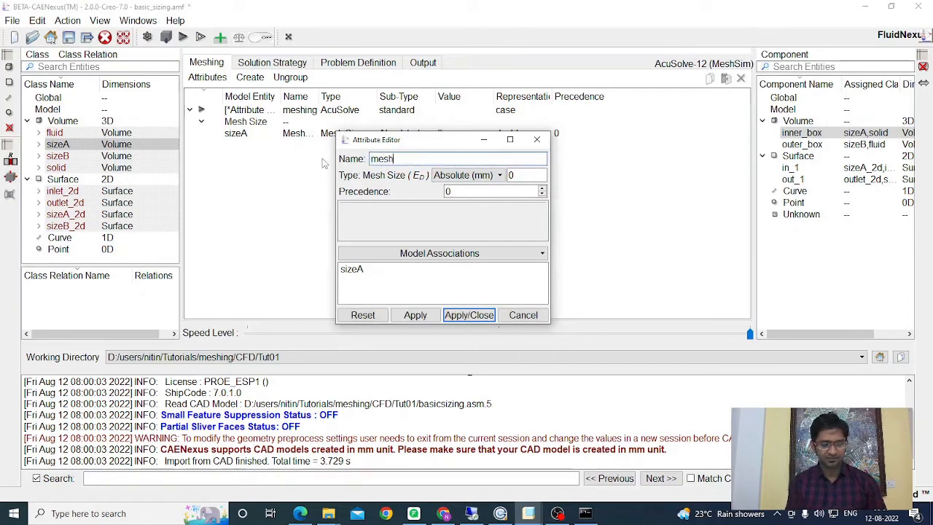
pyautogui.write('_sizeA')
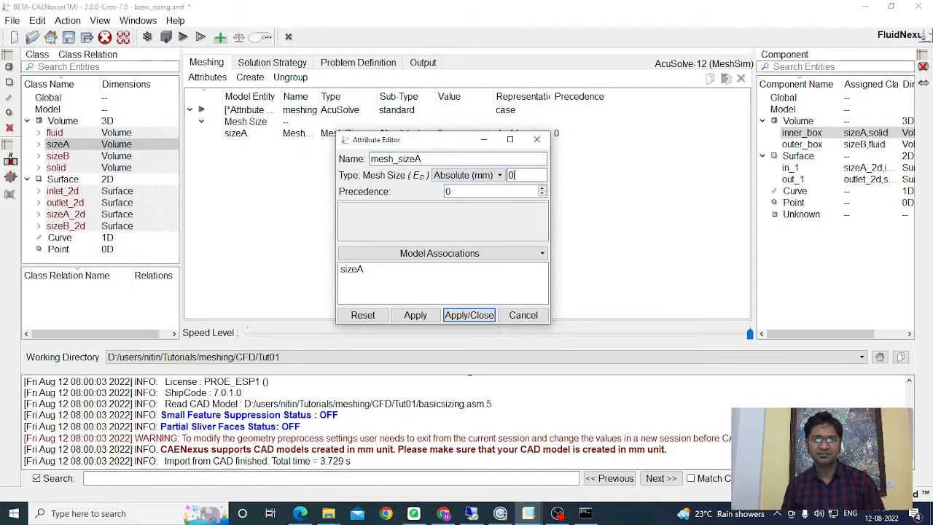
pyautogui.doubleClick(511, 175)
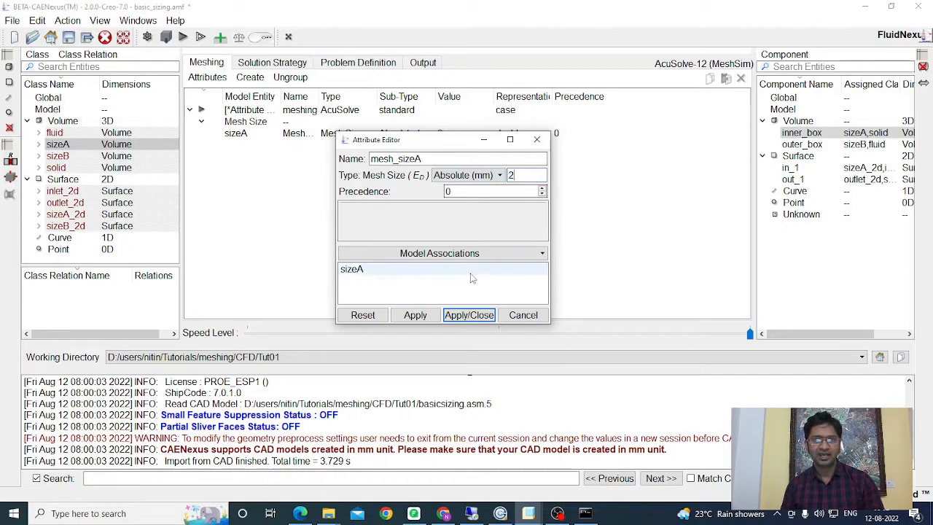
pyautogui.click(468, 315)
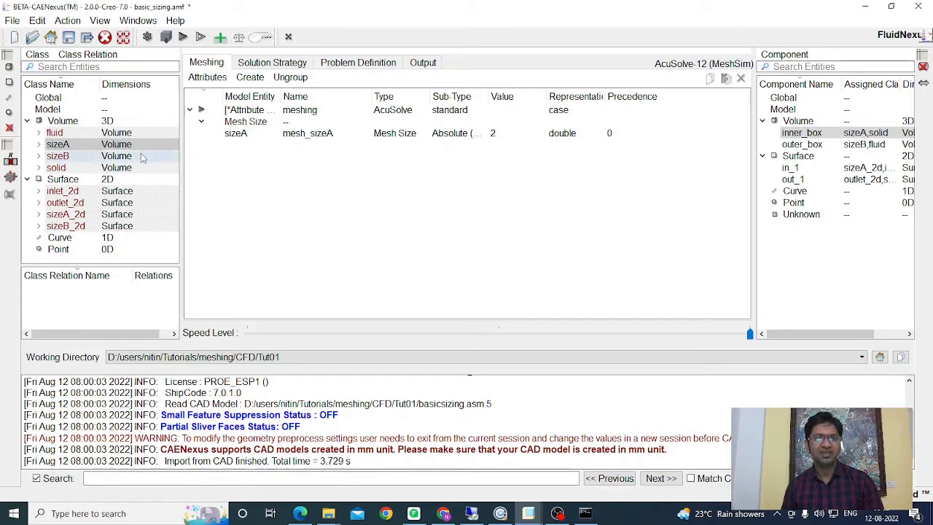
# - Create an absolute mesh size attribute of 4 mm named mesh_sizeB on the sizeB volume class
pyautogui.click(57, 159)
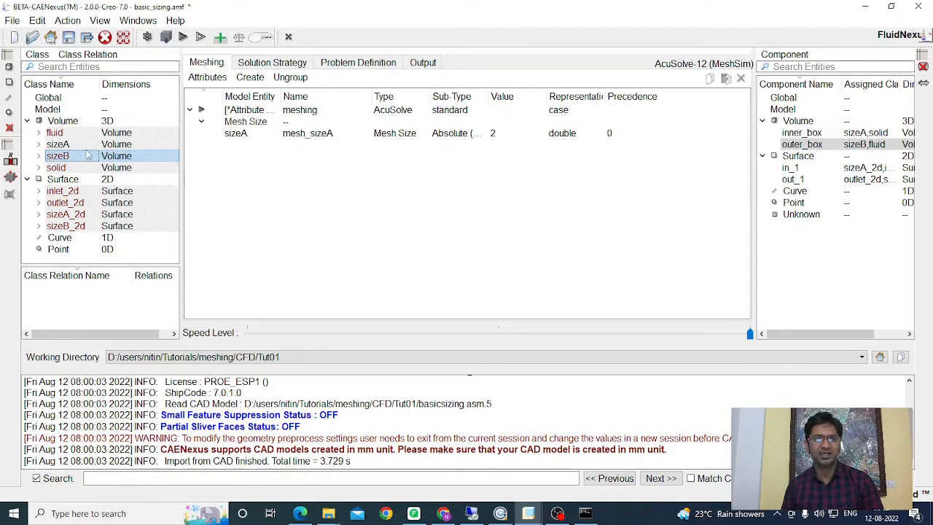
pyautogui.click(247, 80)
pyautogui.click(250, 80)
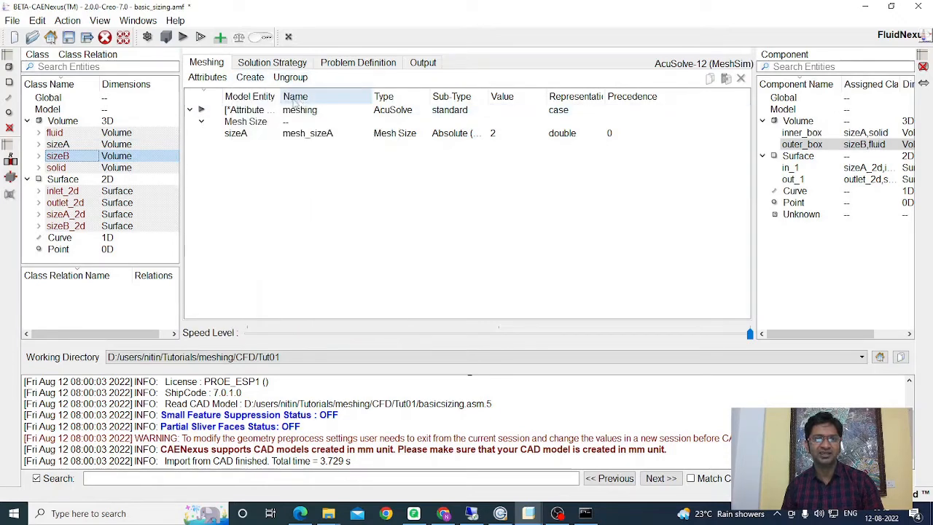
pyautogui.click(253, 80)
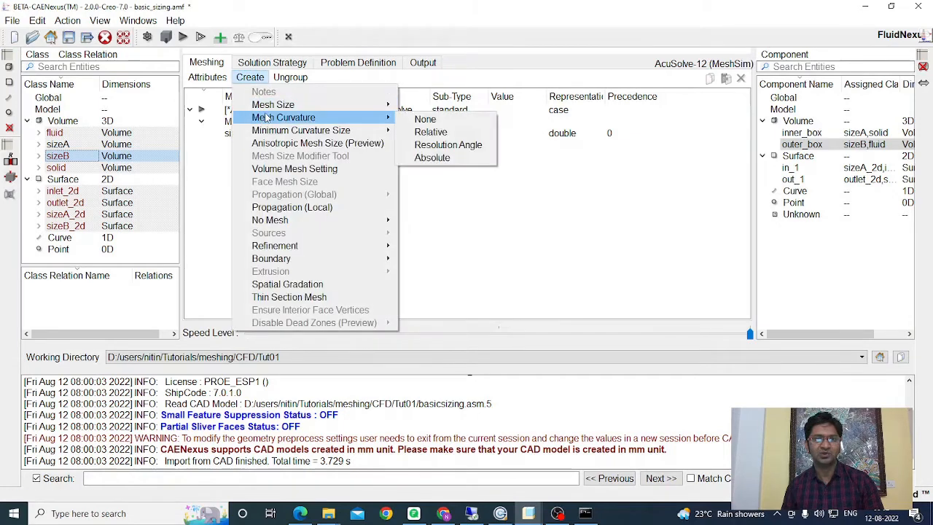
pyautogui.moveTo(268, 109)
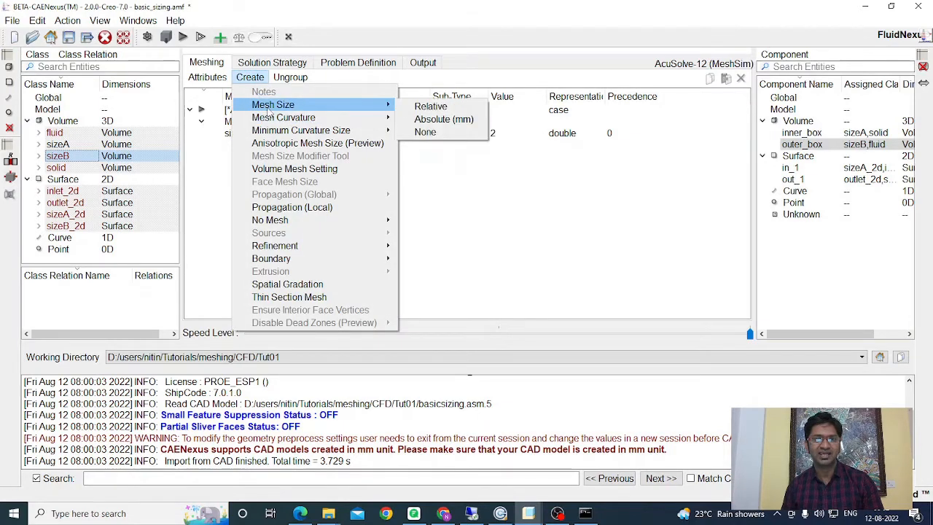
pyautogui.click(445, 119)
pyautogui.moveTo(482, 160); pyautogui.dragTo(329, 164)
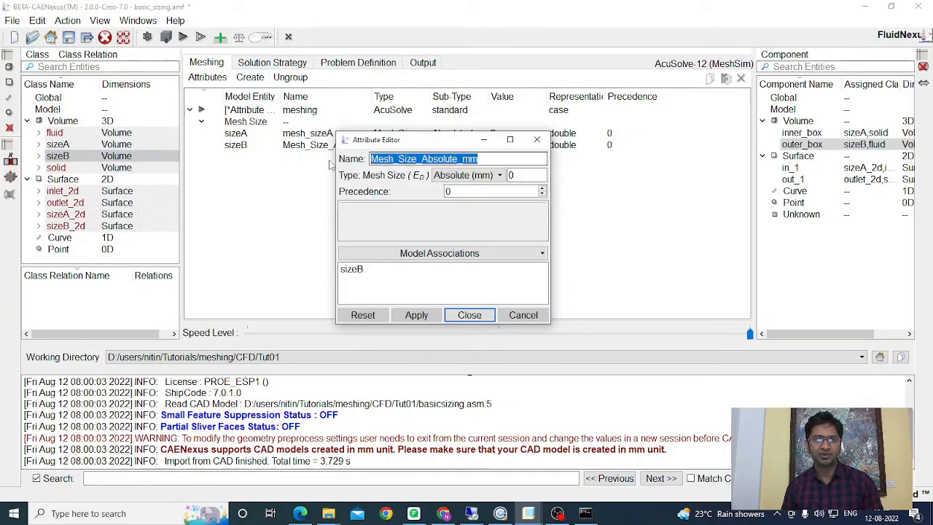
pyautogui.write('mesh-siz')
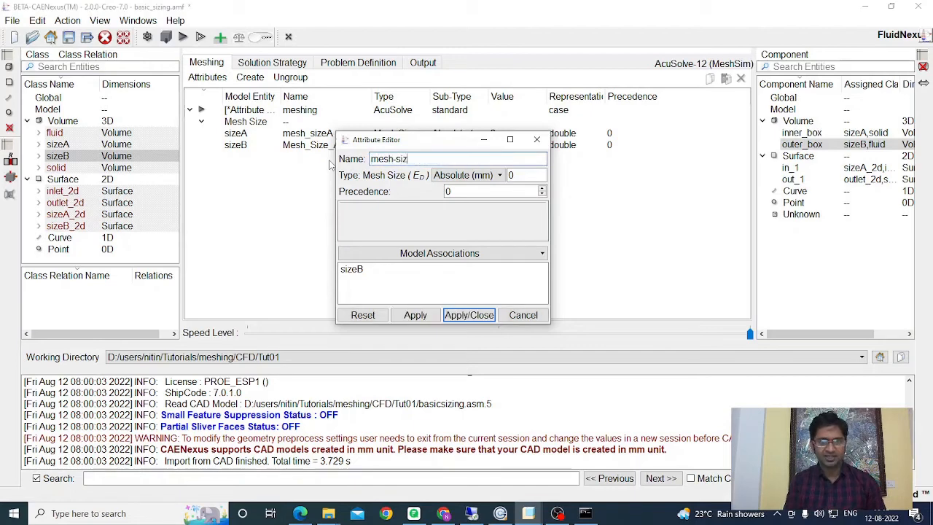
pyautogui.press('BackSpace')
pyautogui.press('BackSpace')
pyautogui.press('BackSpace')
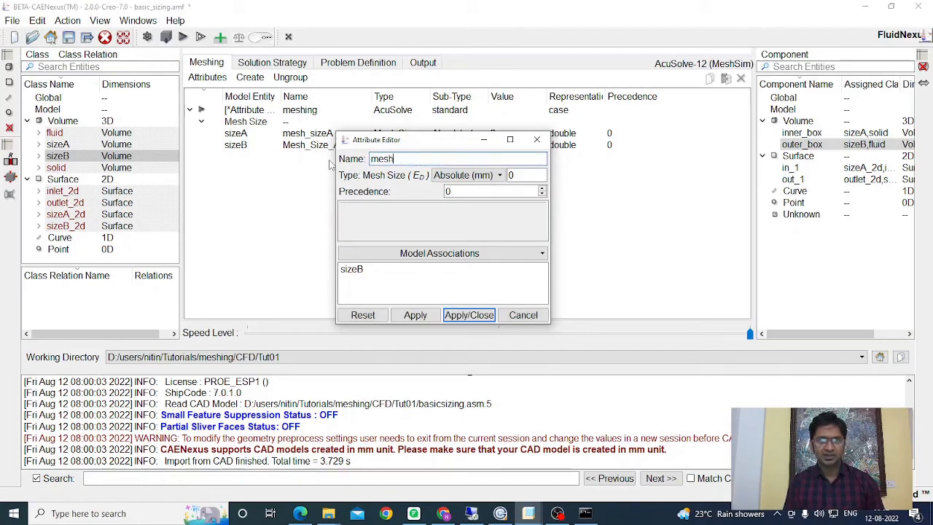
pyautogui.write('_size')
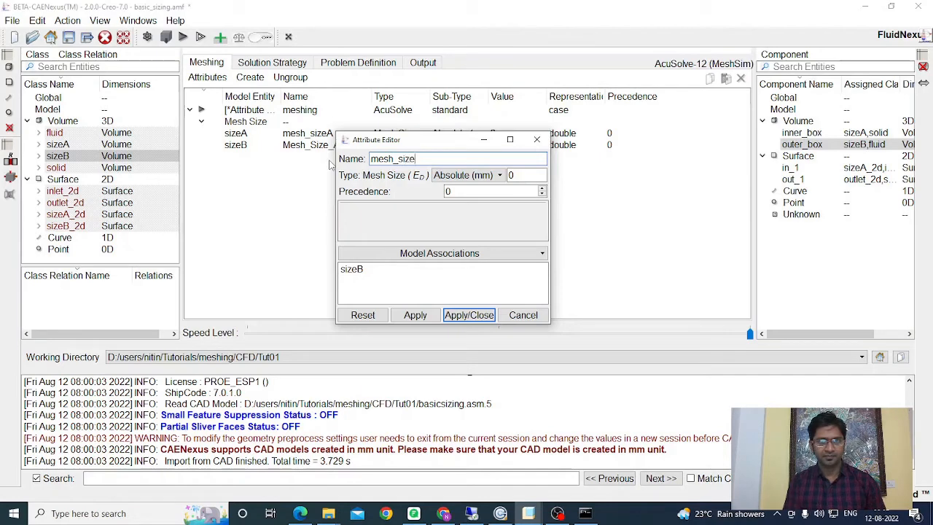
pyautogui.write('B')
pyautogui.doubleClick(514, 175)
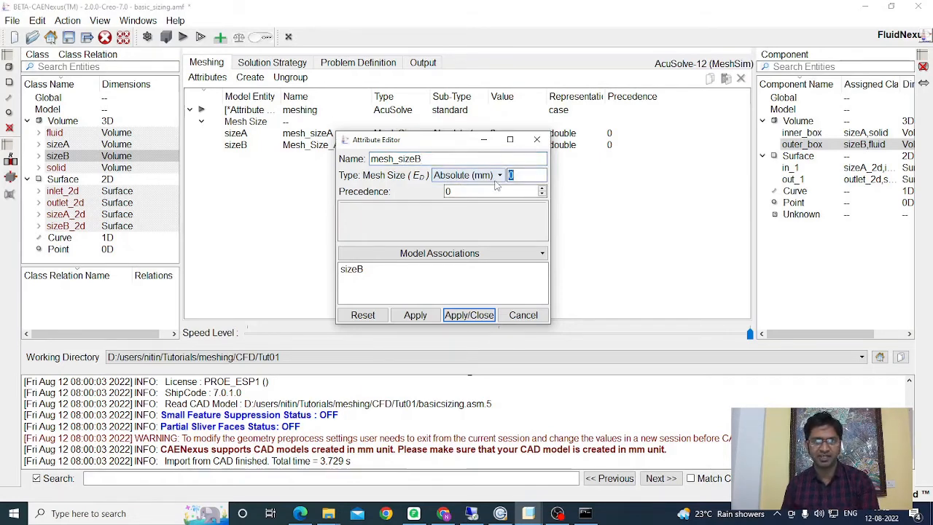
pyautogui.write('4')
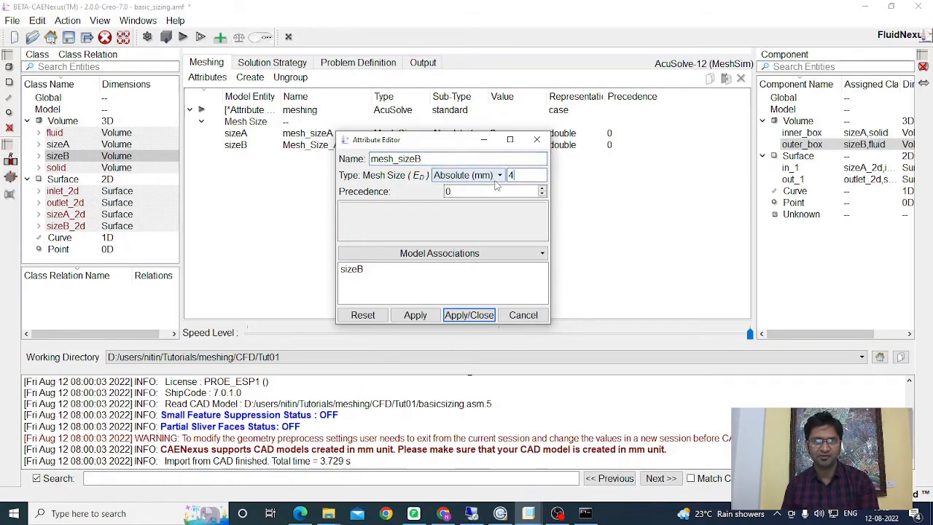
pyautogui.click(466, 316)
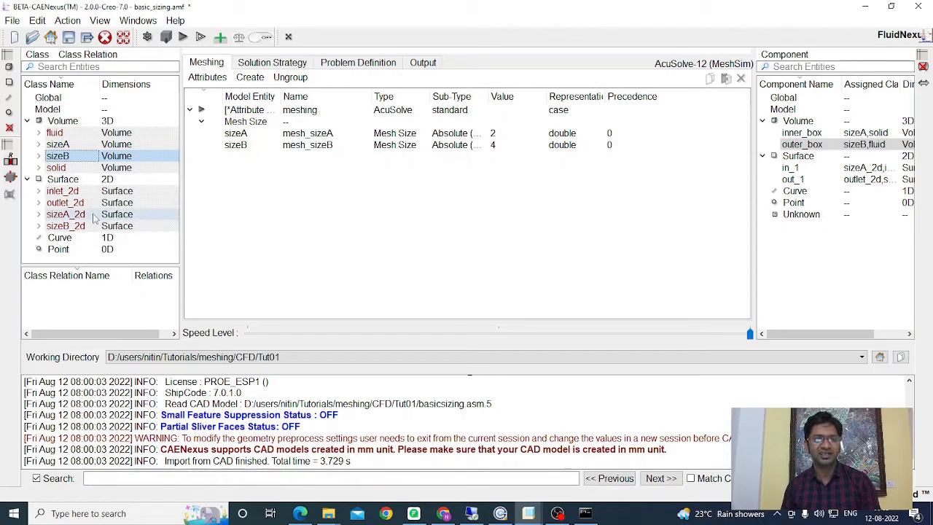
# - Create an absolute mesh size attribute of 2 mm named mesh_sizeA_2d on the sizeA_2d surface class
pyautogui.click(68, 220)
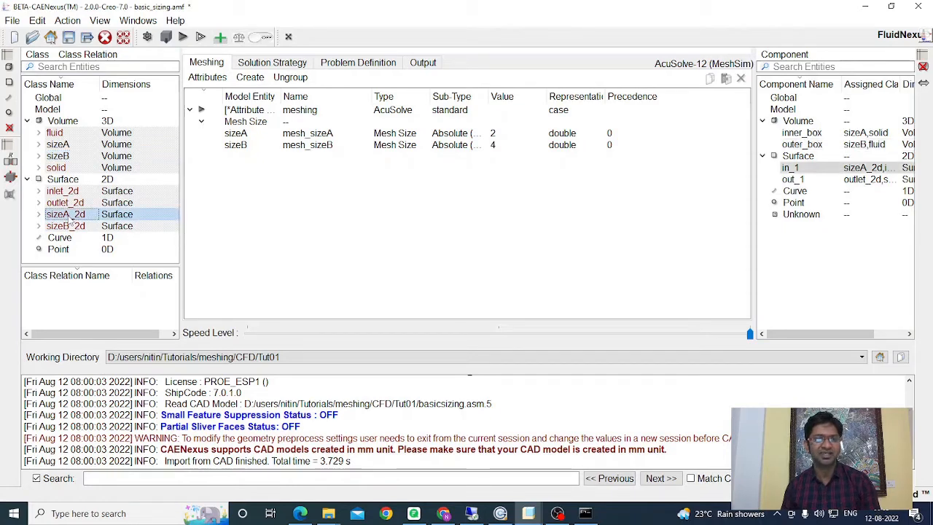
pyautogui.click(250, 79)
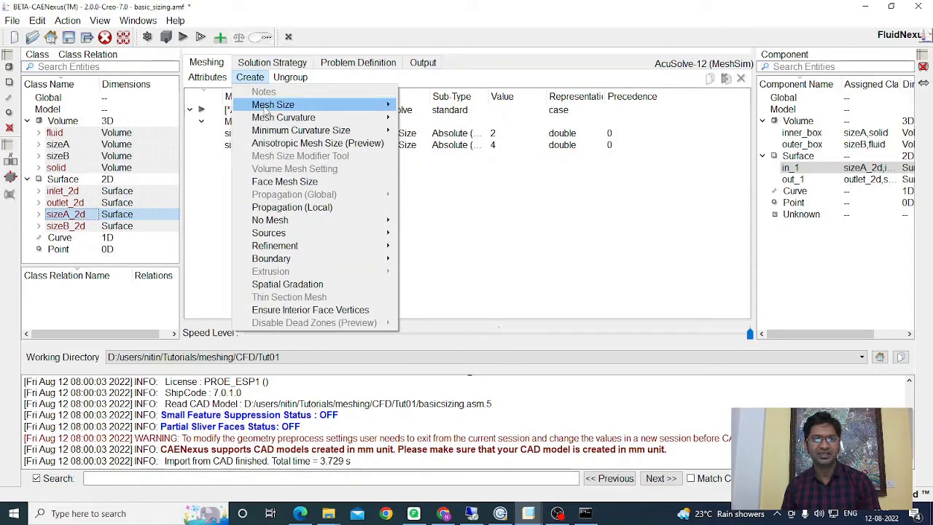
pyautogui.moveTo(306, 104)
pyautogui.click(438, 120)
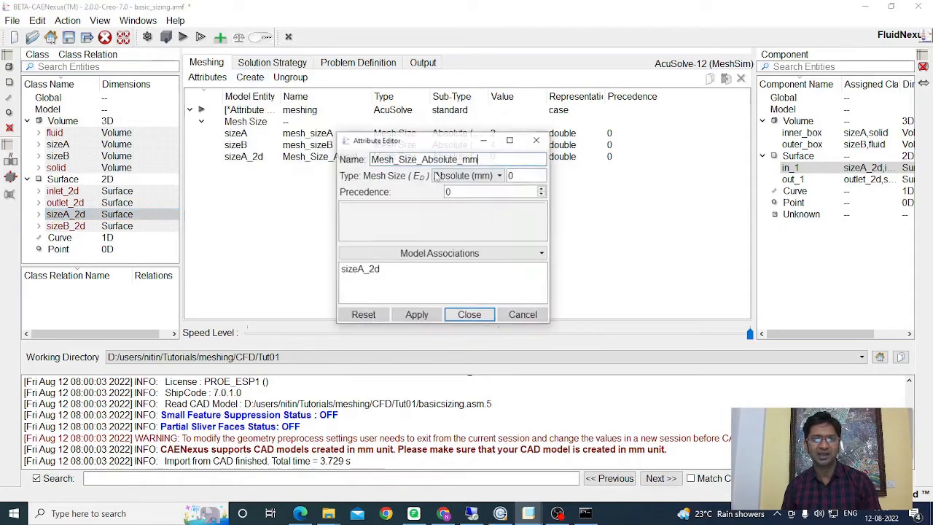
pyautogui.moveTo(482, 158); pyautogui.dragTo(352, 160)
pyautogui.write('me')
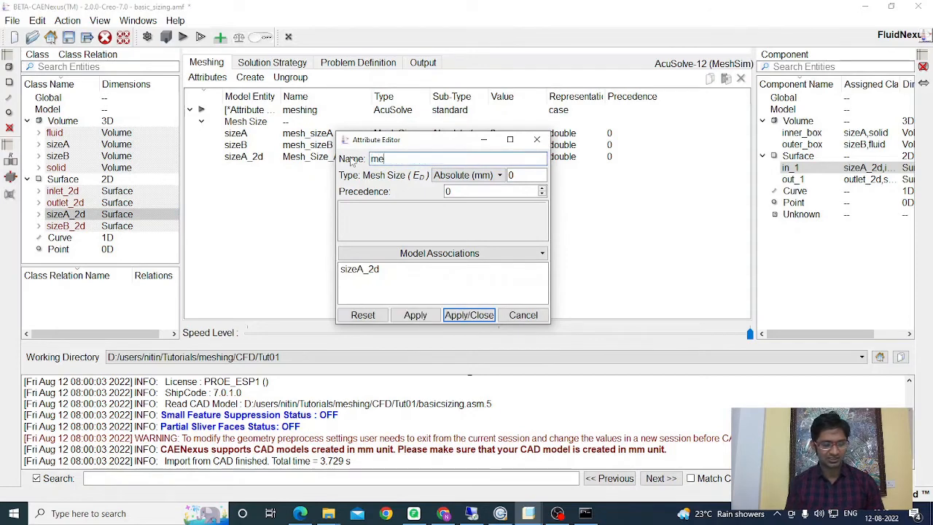
pyautogui.write('sh_sizeA')
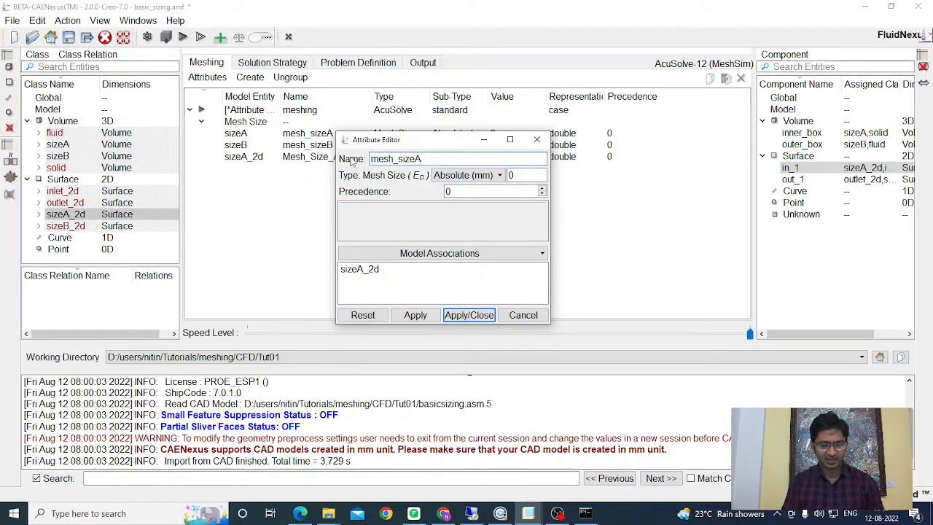
pyautogui.write('_2d')
pyautogui.press('Tab')
pyautogui.press('Tab')
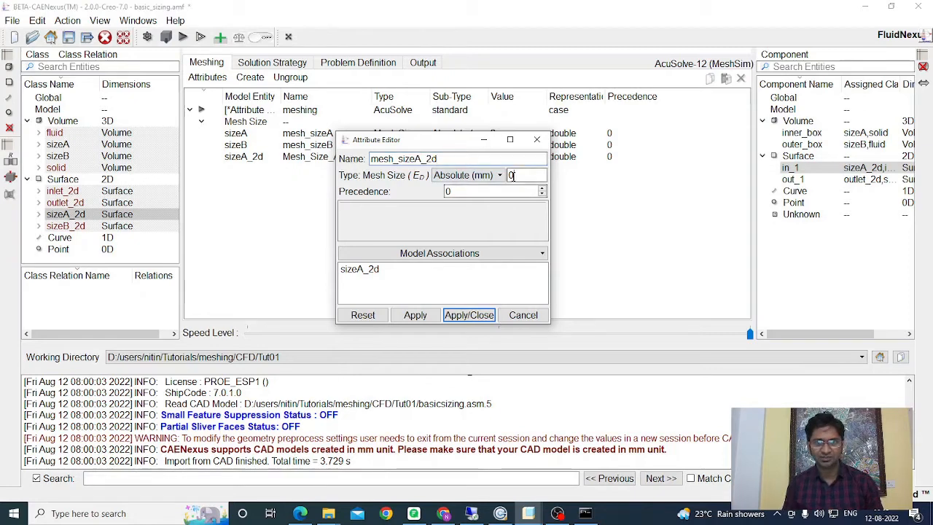
pyautogui.write('2')
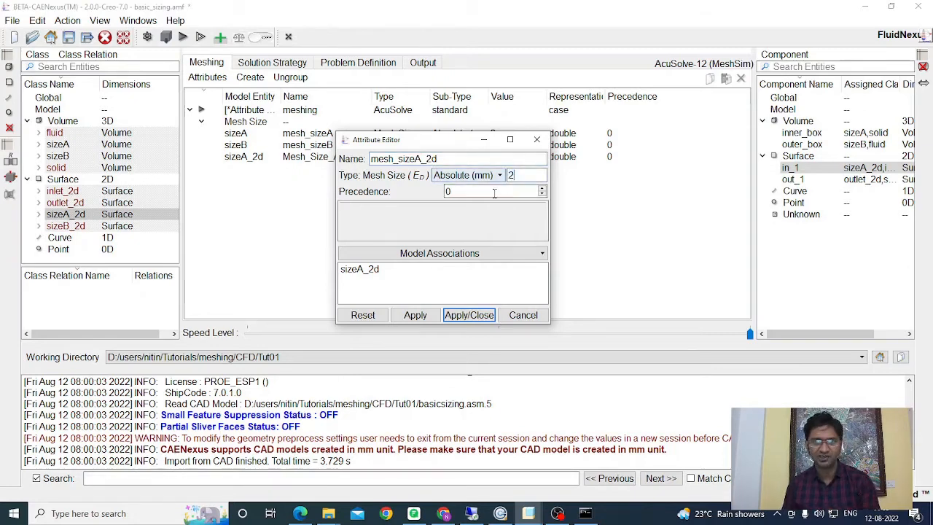
pyautogui.click(467, 315)
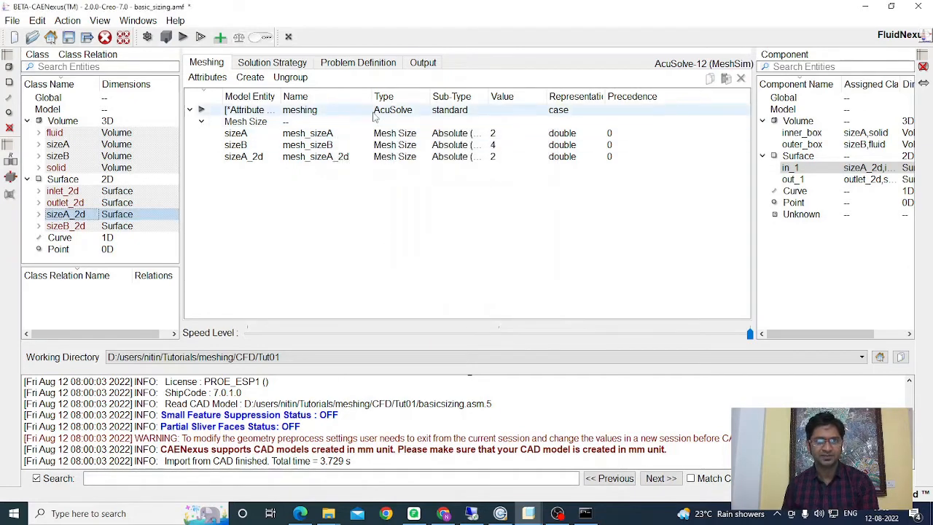
# - Create an absolute mesh size attribute of 2 mm named mesh_sizeB_2d on the sizeB_2d surface class
pyautogui.moveTo(378, 95); pyautogui.dragTo(387, 95)
pyautogui.click(65, 225)
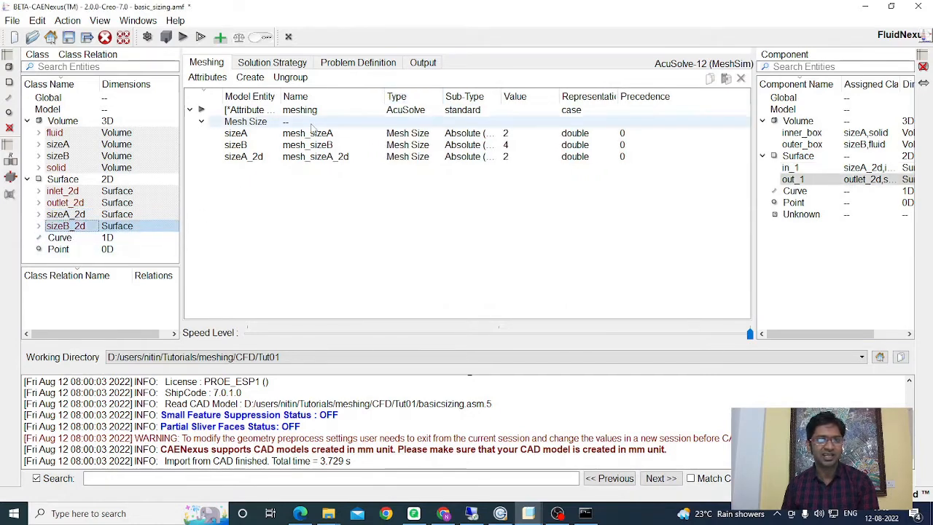
pyautogui.click(248, 78)
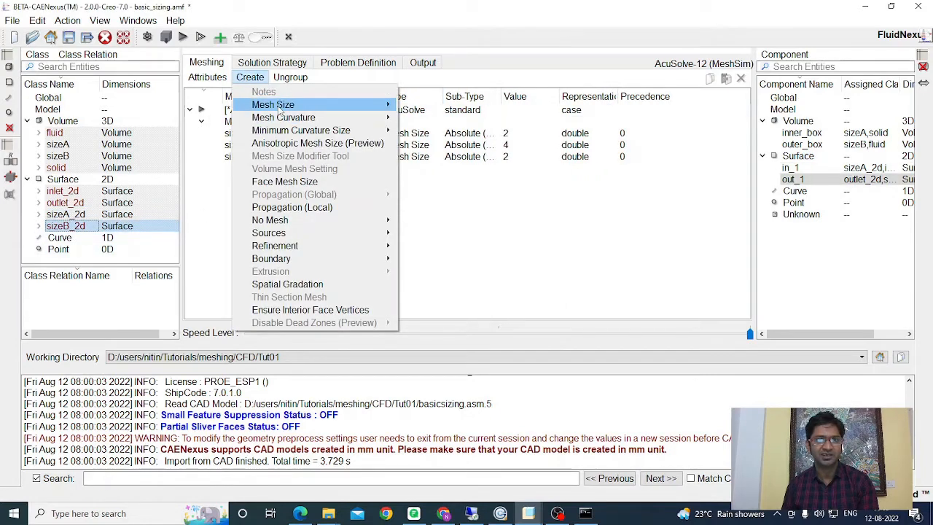
pyautogui.moveTo(306, 108)
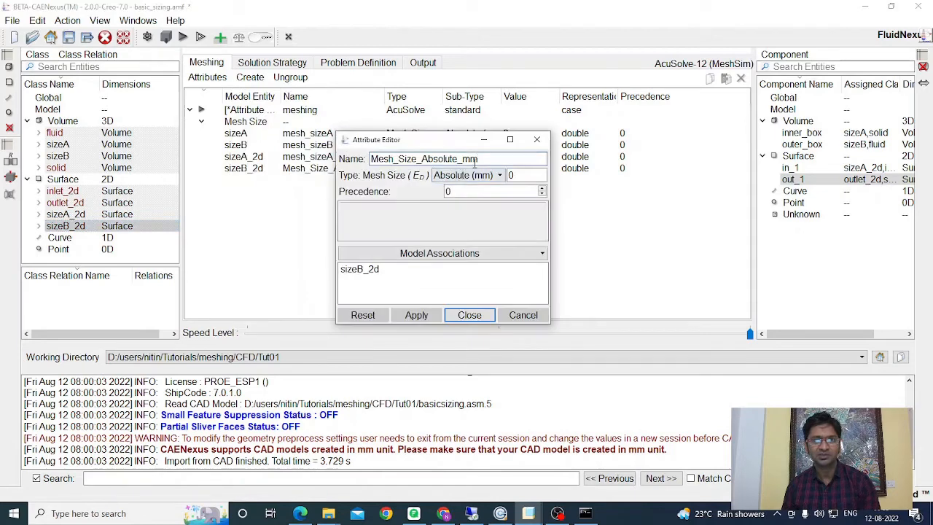
pyautogui.doubleClick(429, 159)
pyautogui.write('mesh')
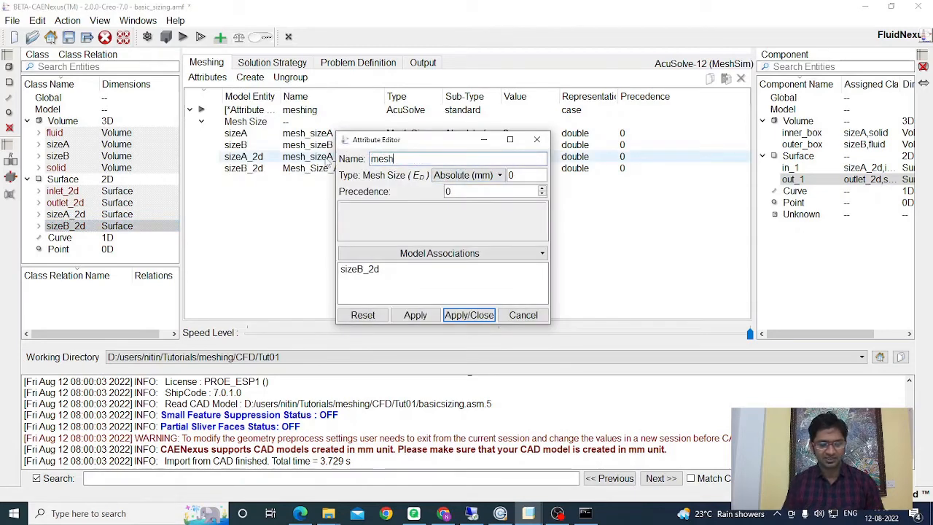
pyautogui.write('-si')
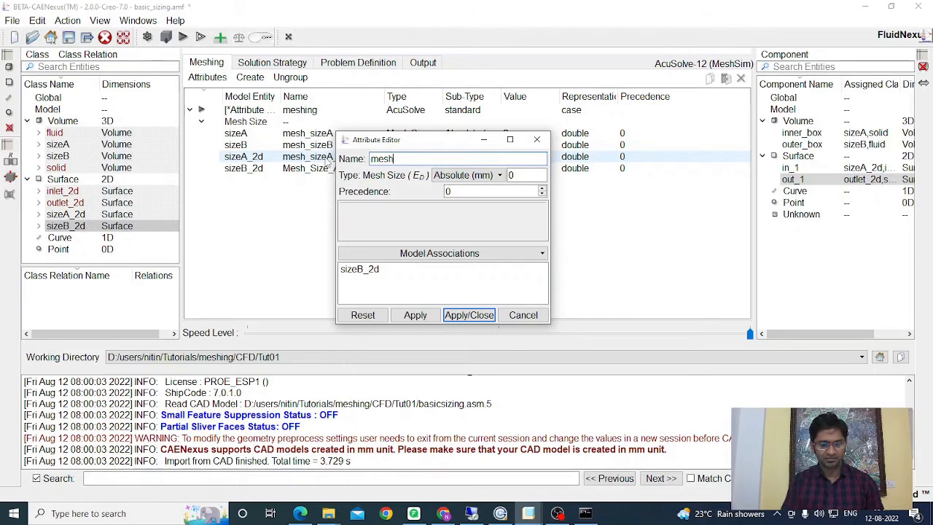
pyautogui.write('_sizeB')
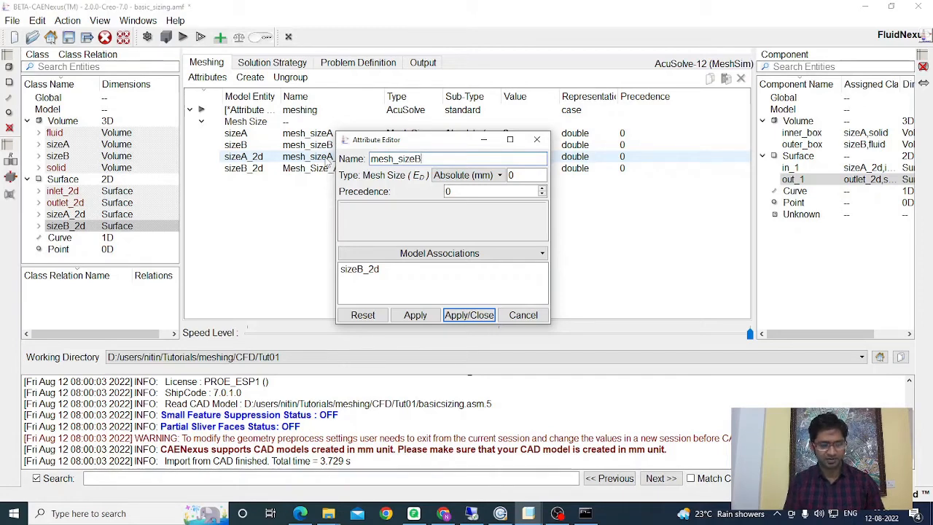
pyautogui.write('_2d')
pyautogui.press('Tab')
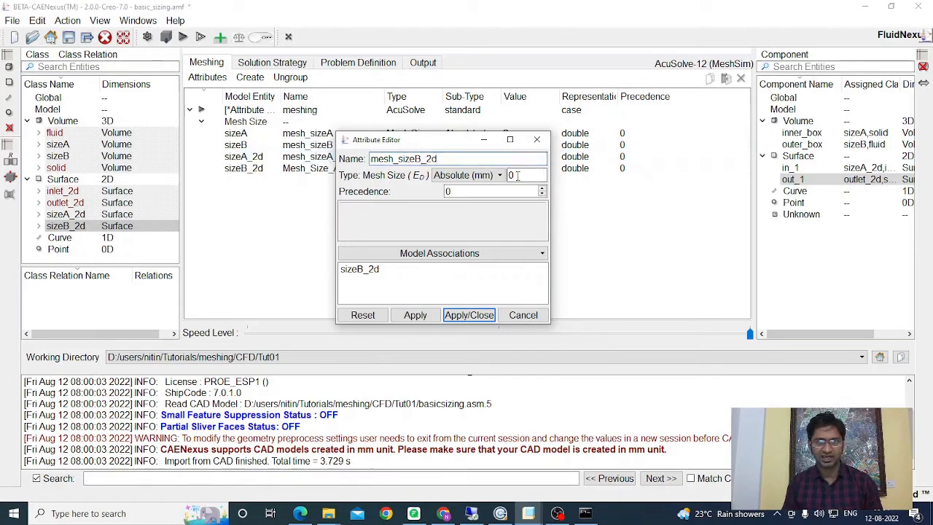
pyautogui.write('2')
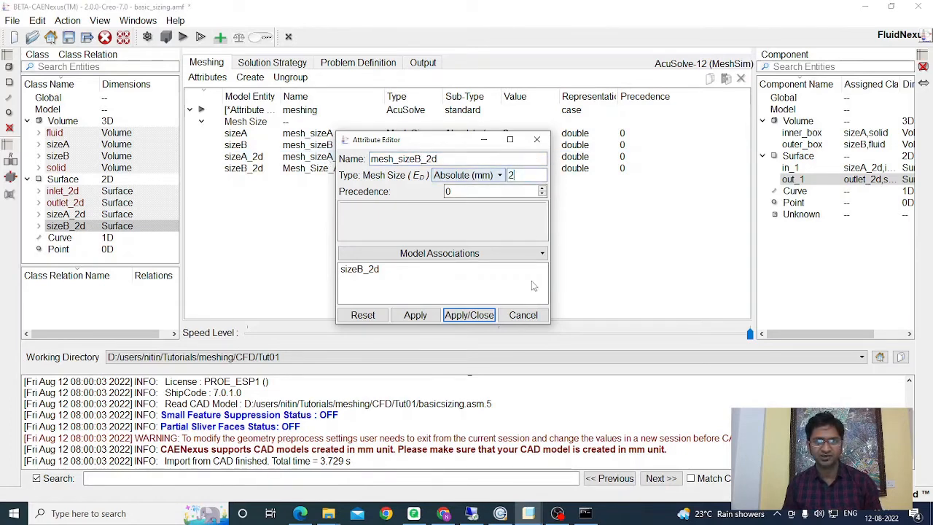
pyautogui.click(468, 315)
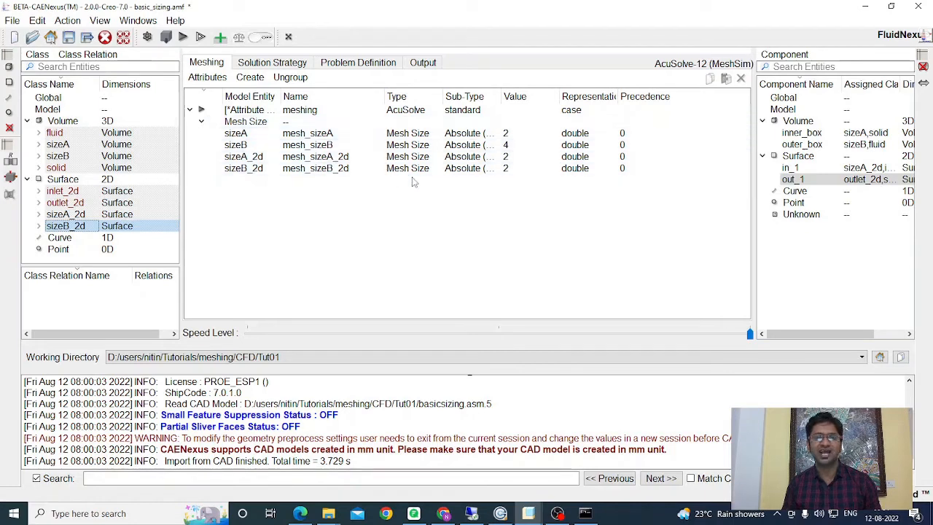
# - Create a relative mesh curvature attribute with a value of 0.02 on the whole Model
pyautogui.click(515, 188)
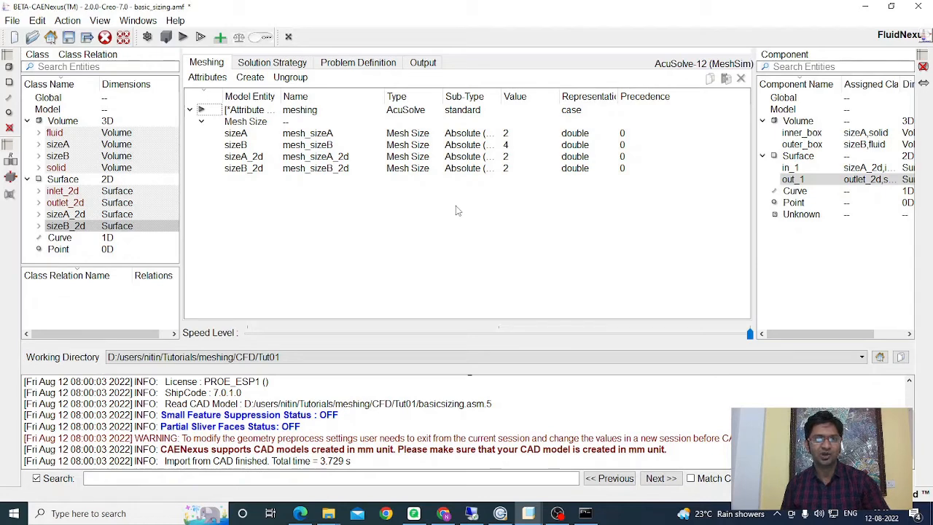
pyautogui.click(49, 111)
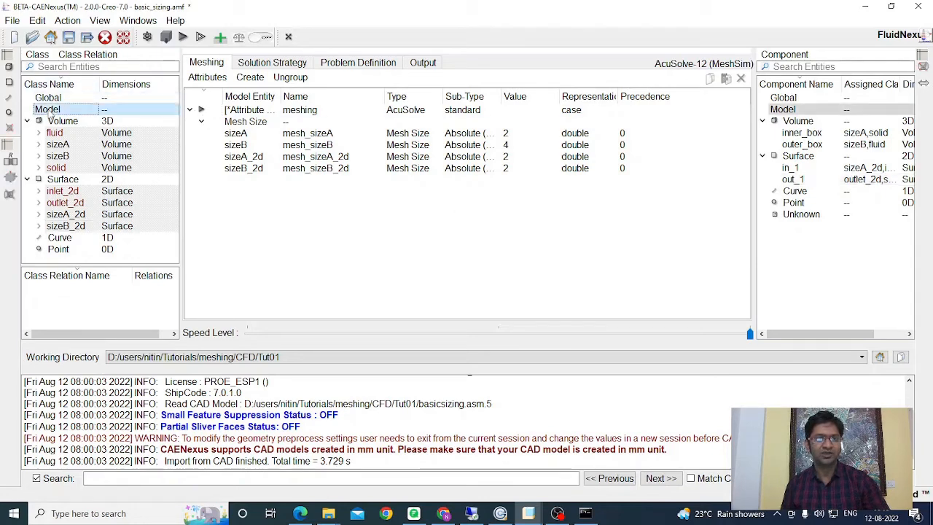
pyautogui.click(251, 79)
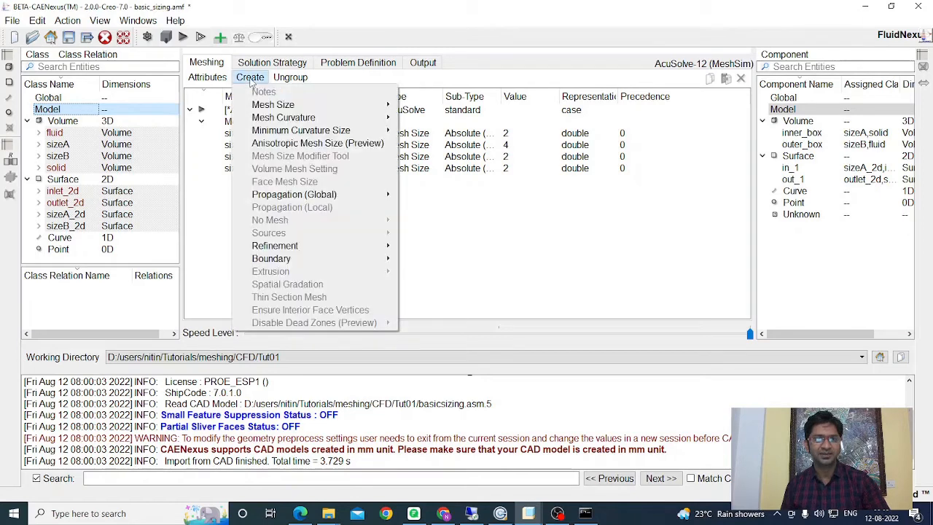
pyautogui.moveTo(264, 119)
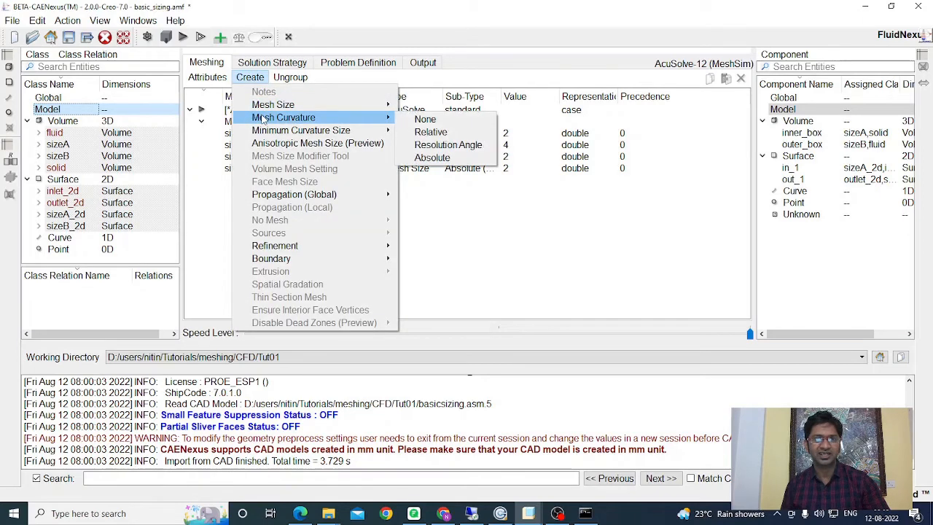
pyautogui.click(432, 132)
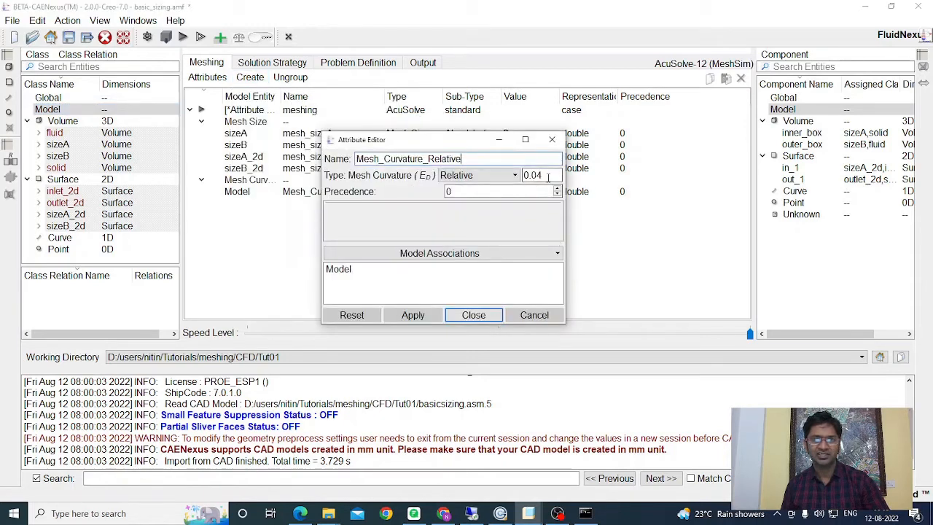
pyautogui.moveTo(541, 176); pyautogui.dragTo(510, 179)
pyautogui.write('0.0')
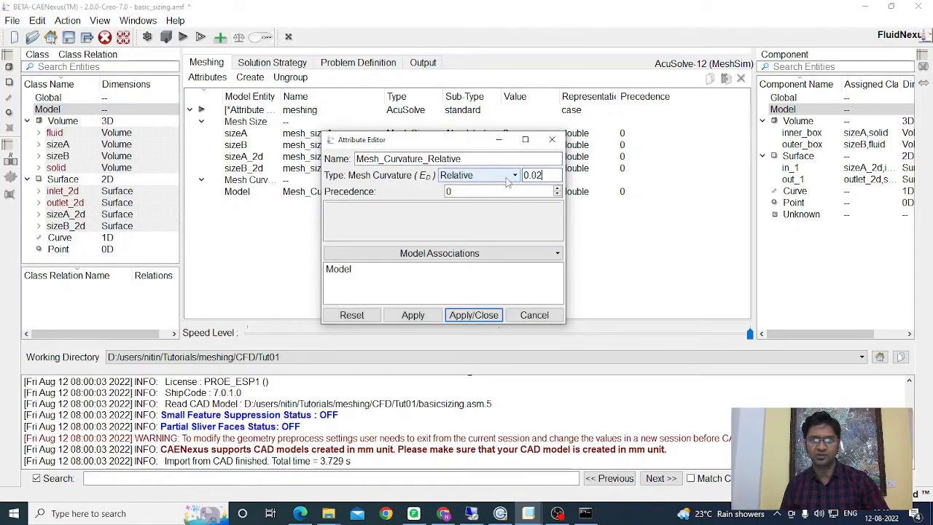
pyautogui.click(471, 315)
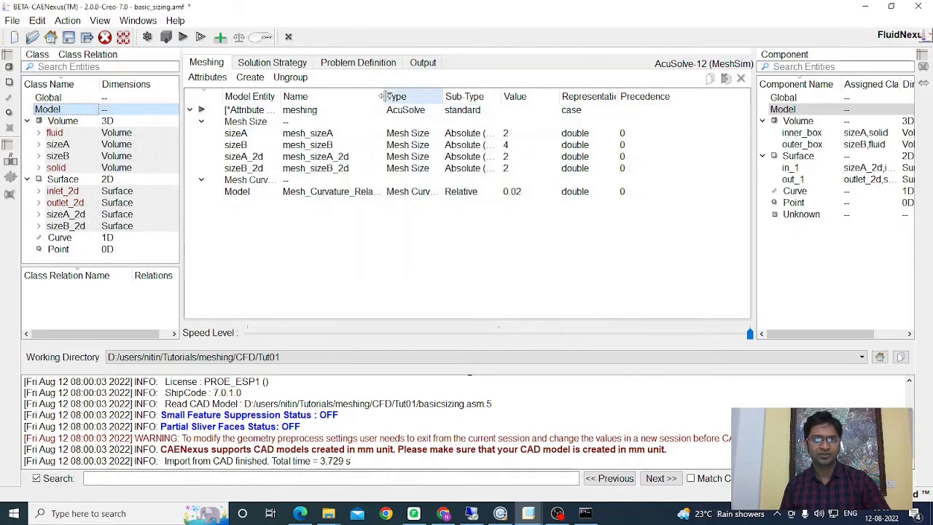
# - Create an absolute minimum curvature size attribute of 0.2 mm on the whole Model
pyautogui.moveTo(454, 97); pyautogui.dragTo(516, 96)
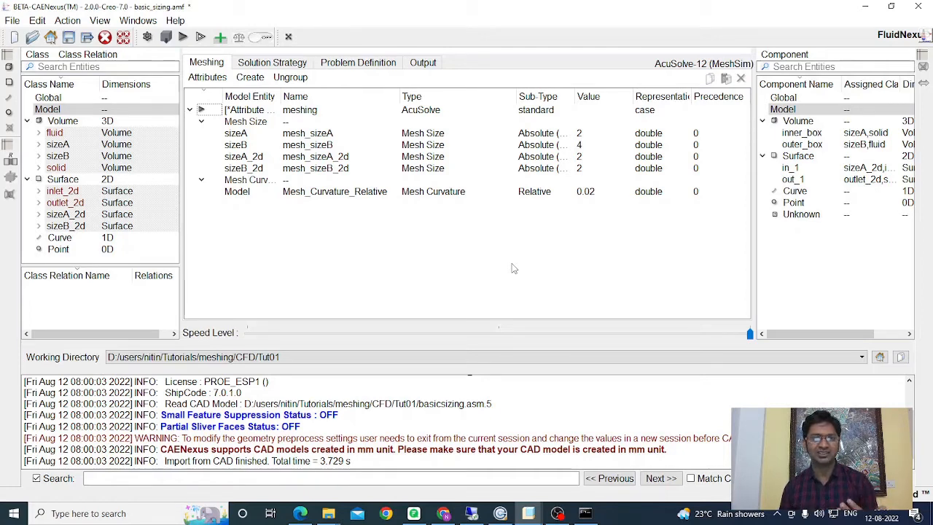
pyautogui.click(48, 110)
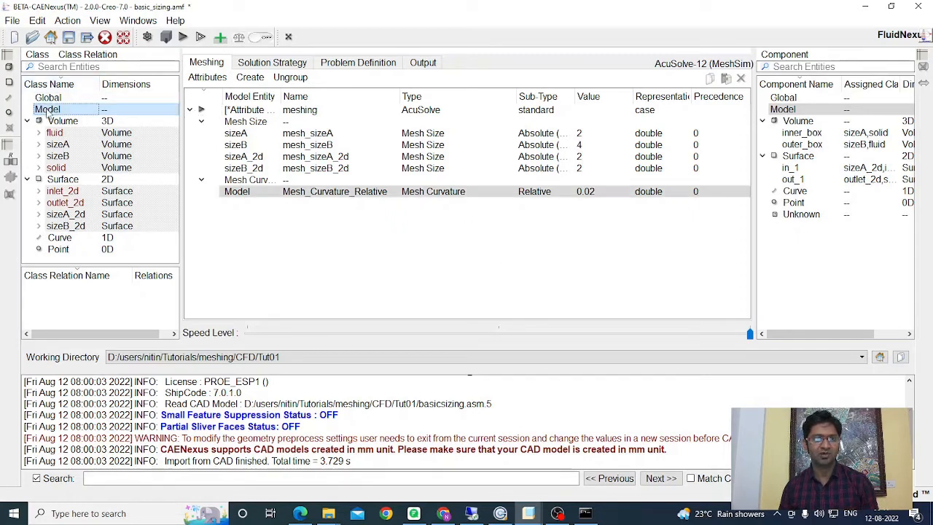
pyautogui.click(250, 77)
pyautogui.click(251, 78)
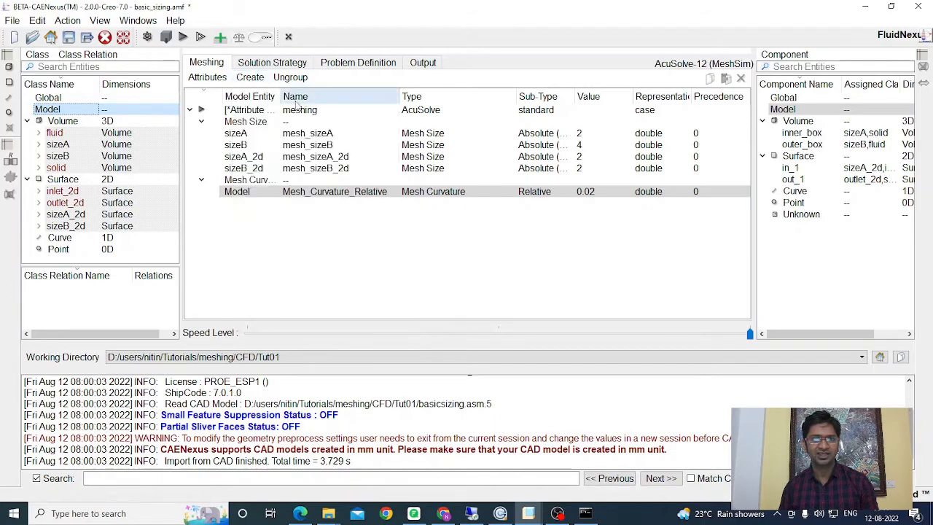
pyautogui.click(255, 80)
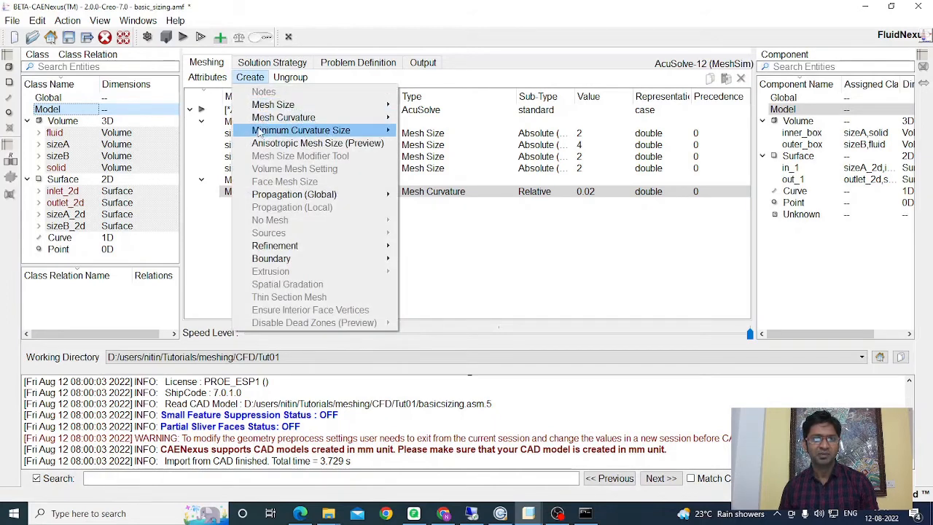
pyautogui.moveTo(259, 133)
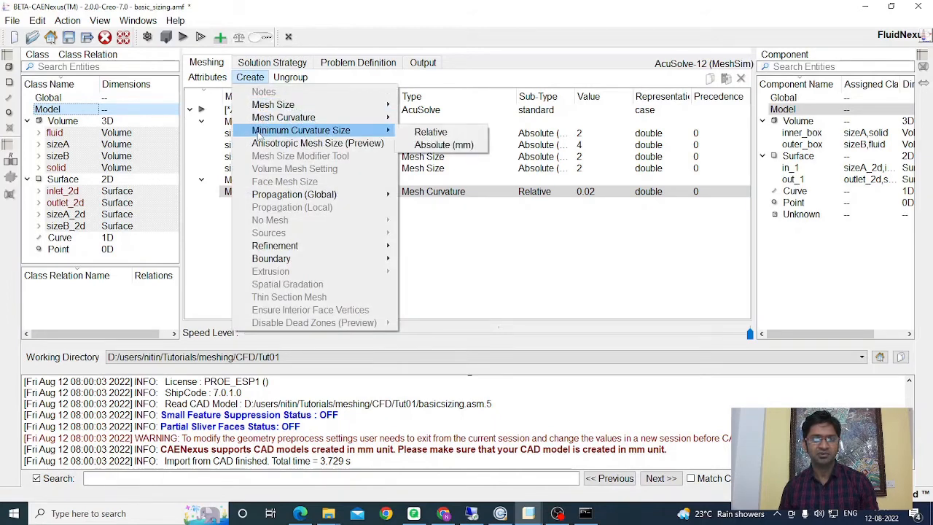
pyautogui.click(435, 145)
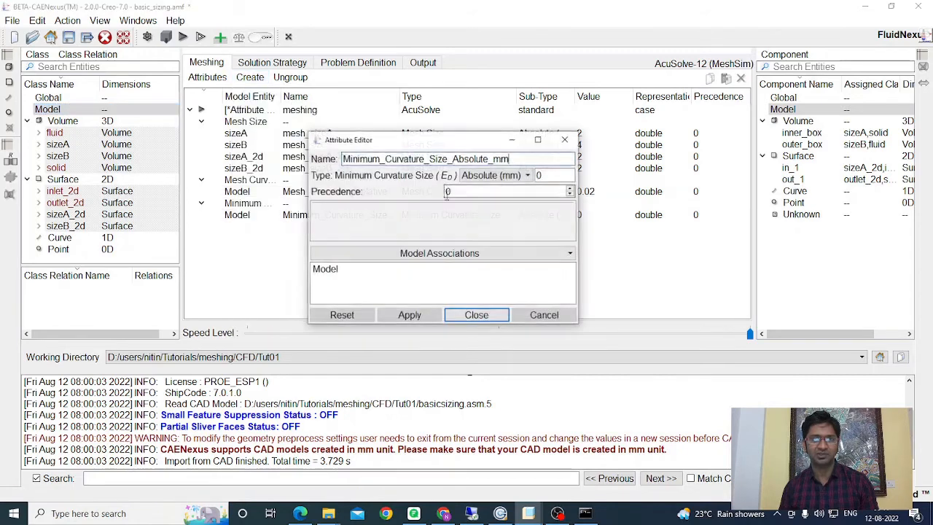
pyautogui.click(548, 176)
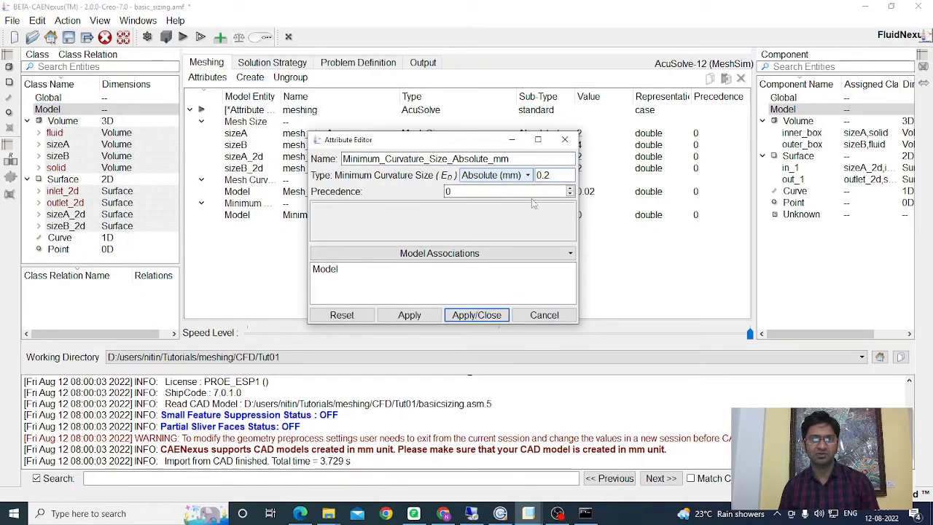
pyautogui.click(470, 318)
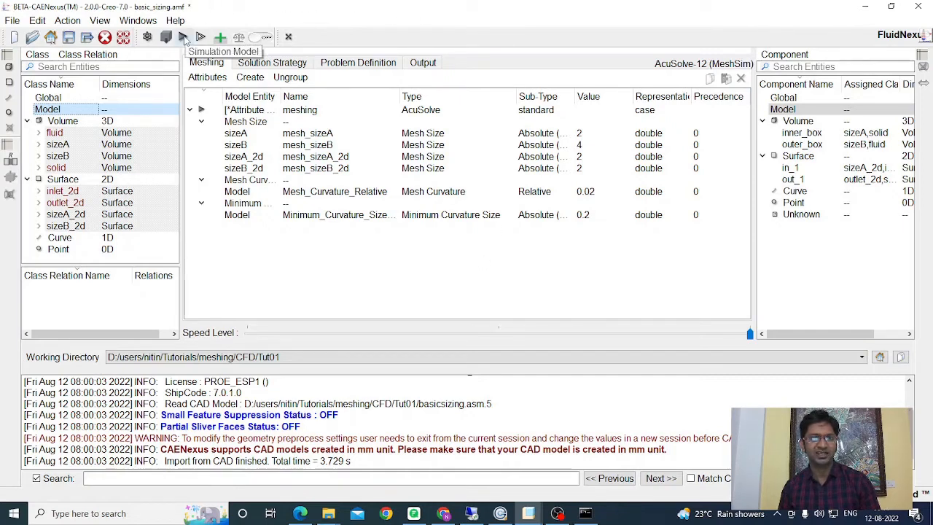
# - Generate the simulation model from the abstract model and view it in a maximized window, rotated to show both pipes
pyautogui.click(183, 38)
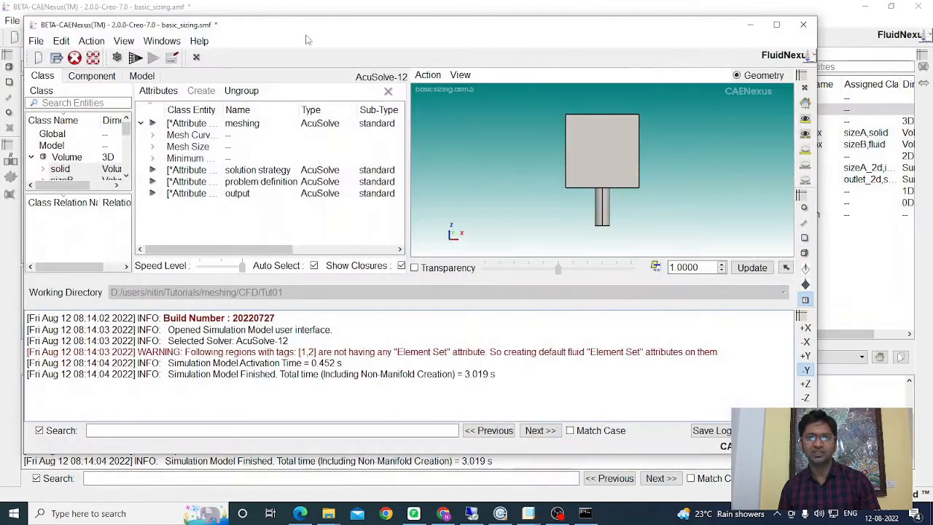
pyautogui.click(776, 24)
pyautogui.moveTo(732, 202); pyautogui.dragTo(658, 155, button='middle')
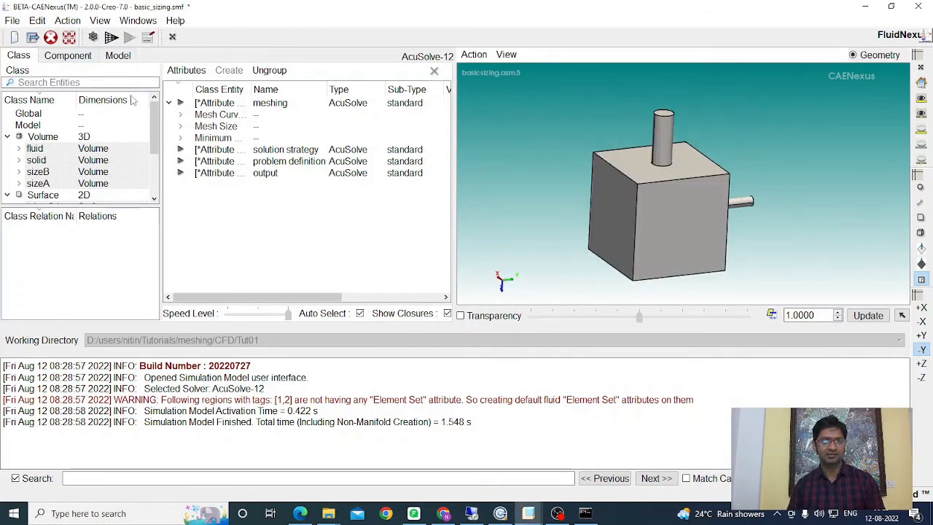
# - Expand the mesh curvature, mesh size and minimum curvature size attribute groups and generate the mesh
pyautogui.click(180, 114)
pyautogui.click(180, 138)
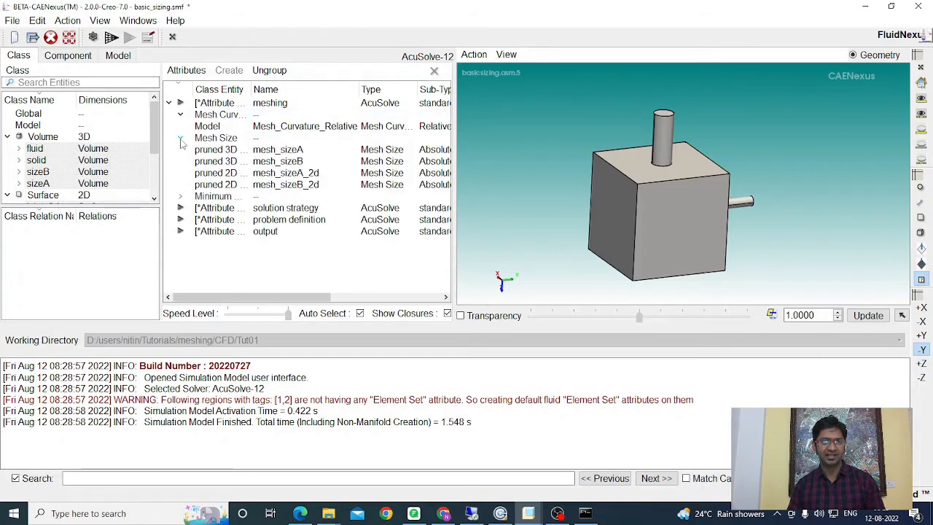
pyautogui.click(180, 196)
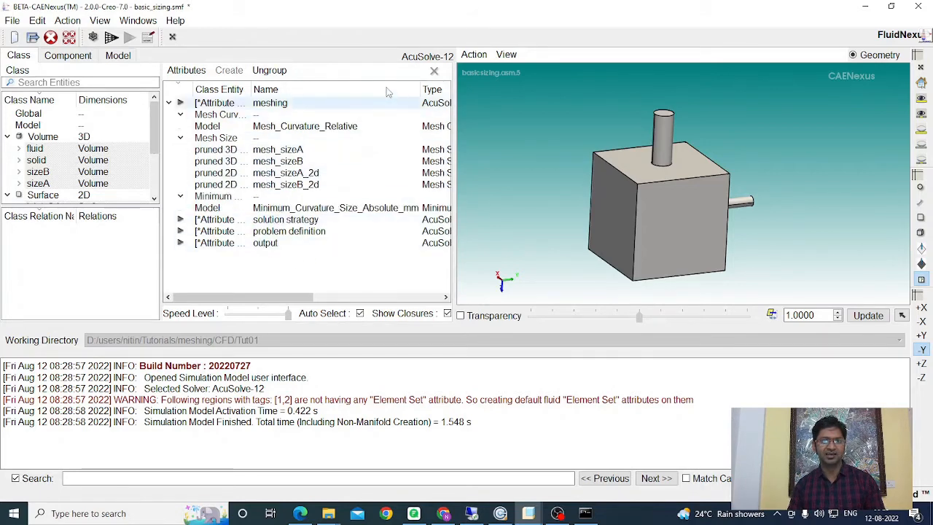
pyautogui.click(110, 38)
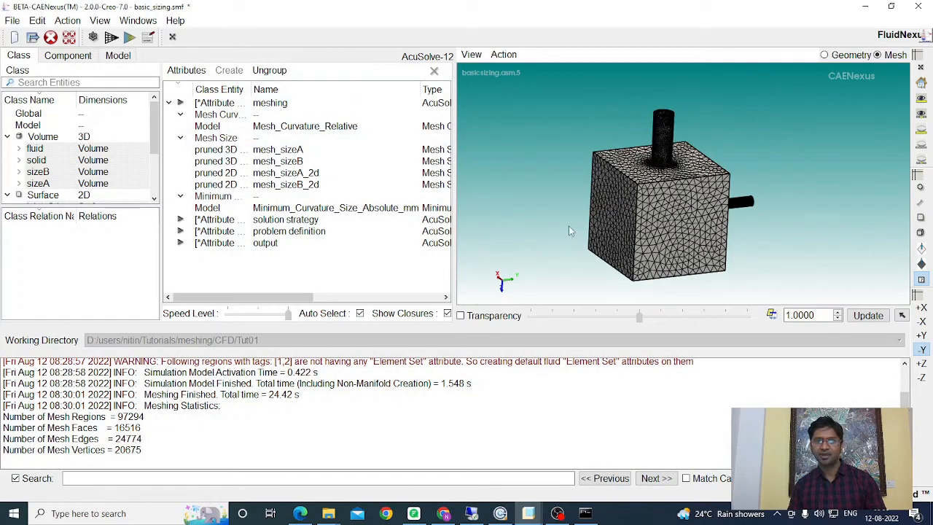
# - Examine the surface mesh on the outer box faces and along the thin side pipe, including its end face
pyautogui.scroll(3, 693, 200)
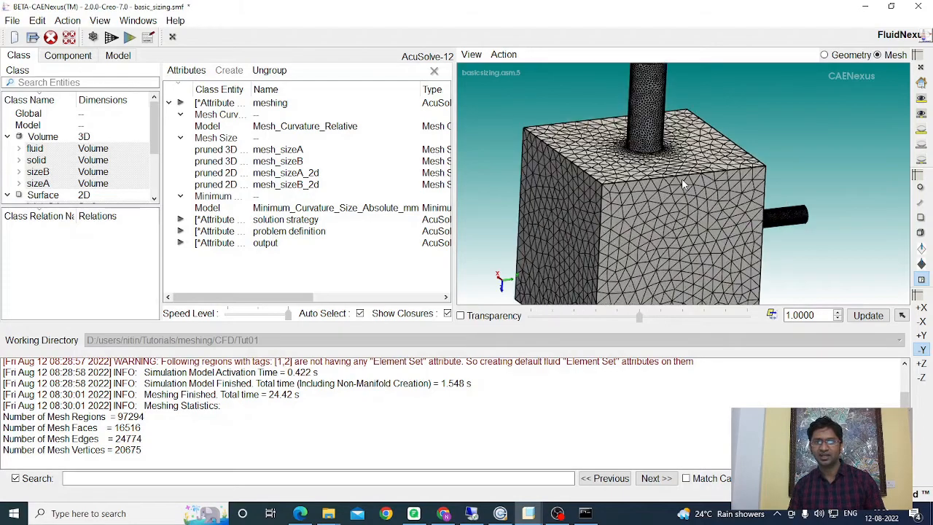
pyautogui.moveTo(698, 197); pyautogui.dragTo(584, 197)
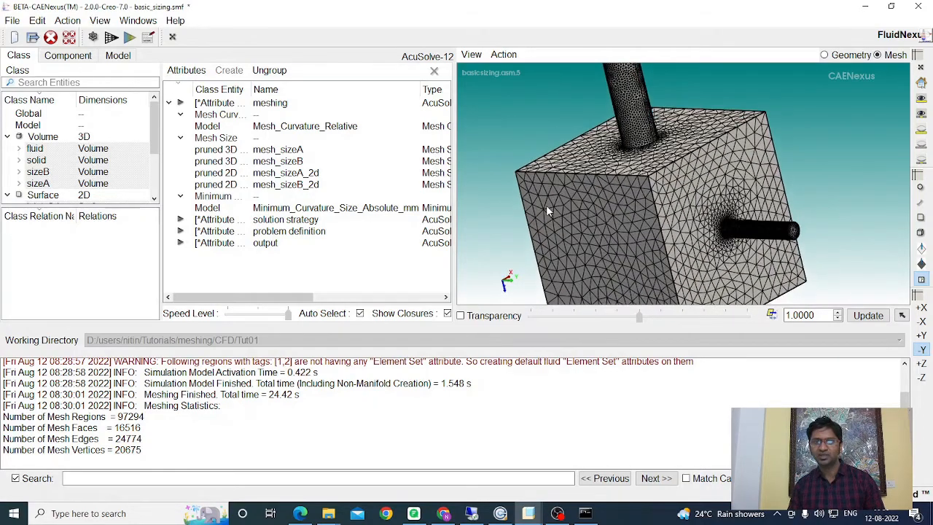
pyautogui.scroll(5, 654, 197)
pyautogui.moveTo(652, 197); pyautogui.dragTo(573, 177, button='middle')
pyautogui.scroll(-5, 725, 213)
pyautogui.scroll(5, 719, 212)
pyautogui.moveTo(718, 212); pyautogui.dragTo(720, 162, button='middle')
pyautogui.scroll(-5, 659, 188)
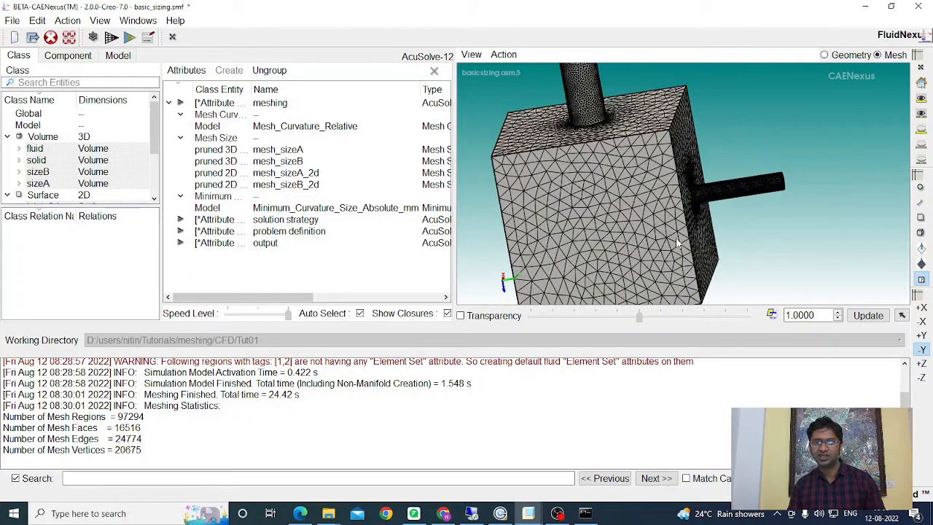
pyautogui.moveTo(634, 213)
pyautogui.mouseDown(button='middle')
pyautogui.moveTo(691, 208)
pyautogui.moveTo(627, 215)
pyautogui.mouseUp(button='middle')
pyautogui.scroll(5, 627, 215)
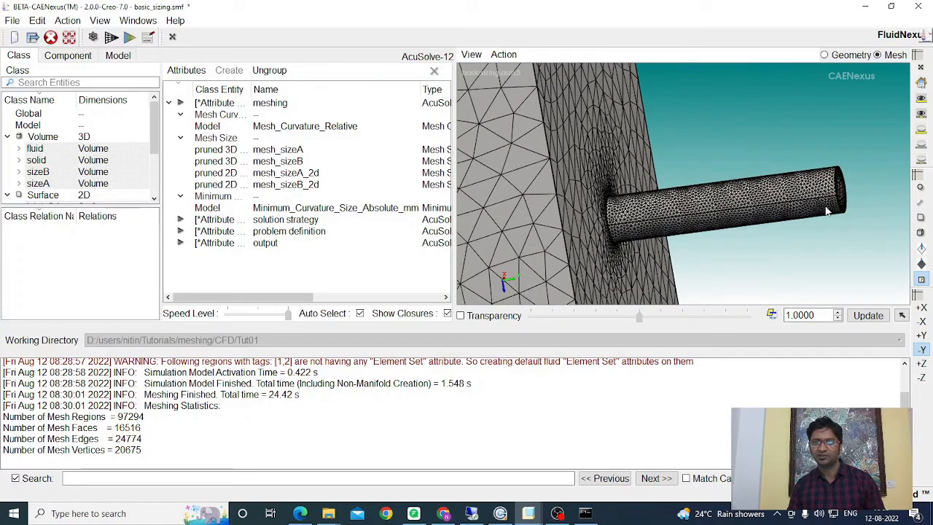
pyautogui.moveTo(827, 212); pyautogui.dragTo(713, 223, button='middle')
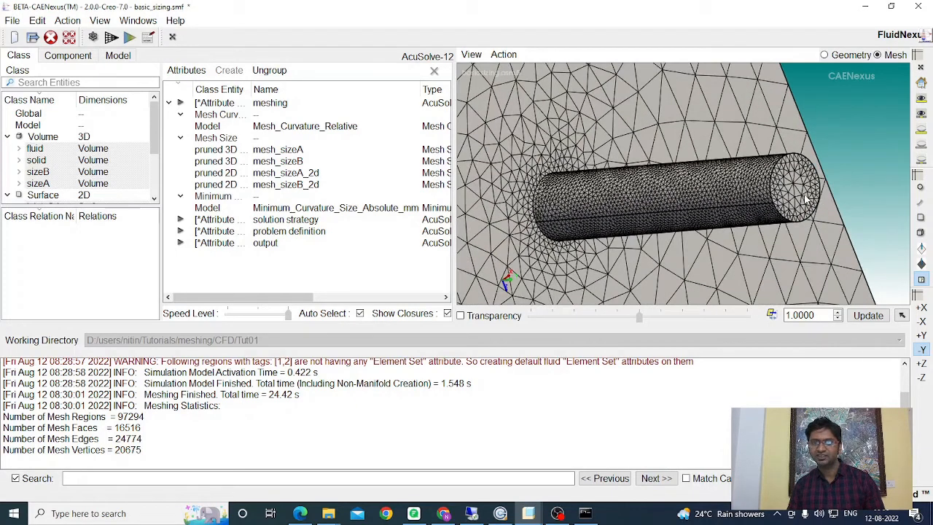
pyautogui.scroll(2, 826, 205)
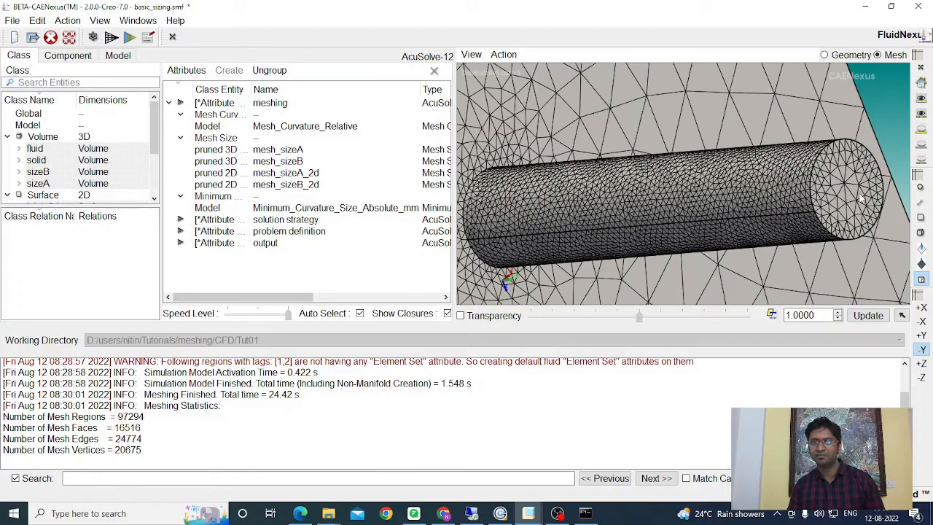
pyautogui.scroll(-3, 843, 173)
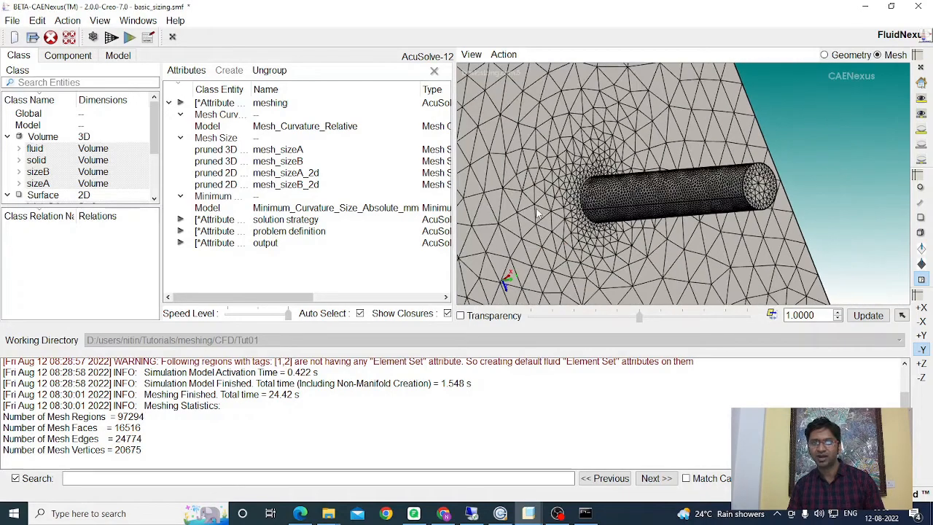
# - Examine the surface mesh on the thicker upper pipe and around its junction with the box
pyautogui.scroll(-6, 662, 215)
pyautogui.moveTo(661, 215); pyautogui.dragTo(797, 228, button='middle')
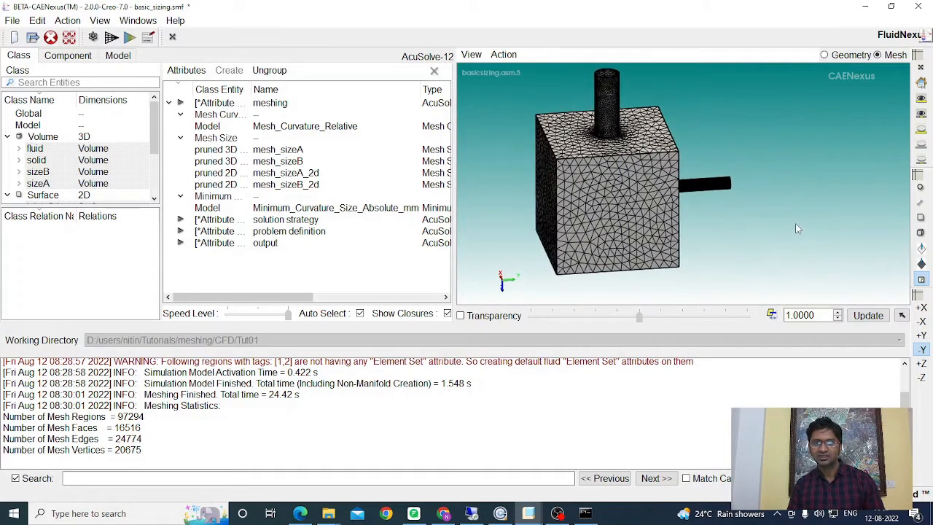
pyautogui.scroll(2, 603, 113)
pyautogui.moveTo(598, 127); pyautogui.dragTo(698, 191, button='middle')
pyautogui.scroll(2, 661, 193)
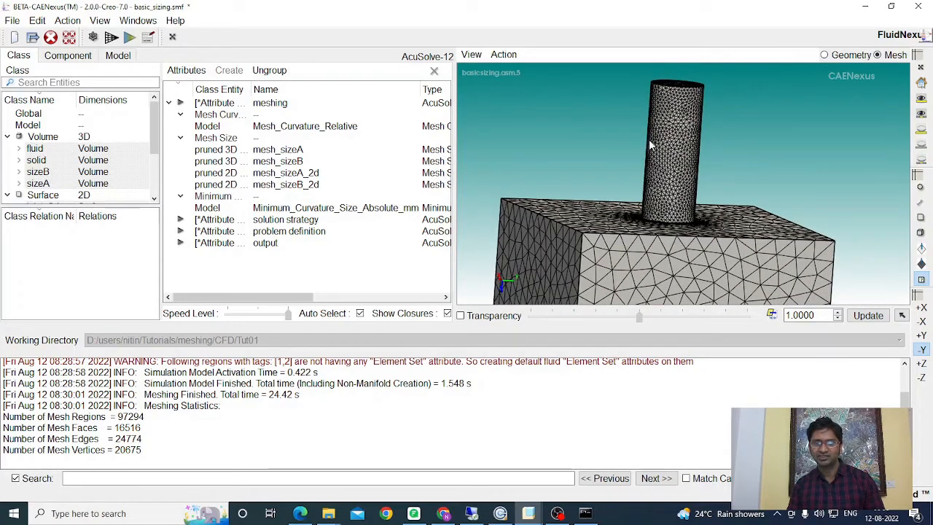
pyautogui.scroll(-5, 616, 104)
pyautogui.moveTo(654, 218); pyautogui.dragTo(668, 176, button='middle')
pyautogui.scroll(5, 689, 255)
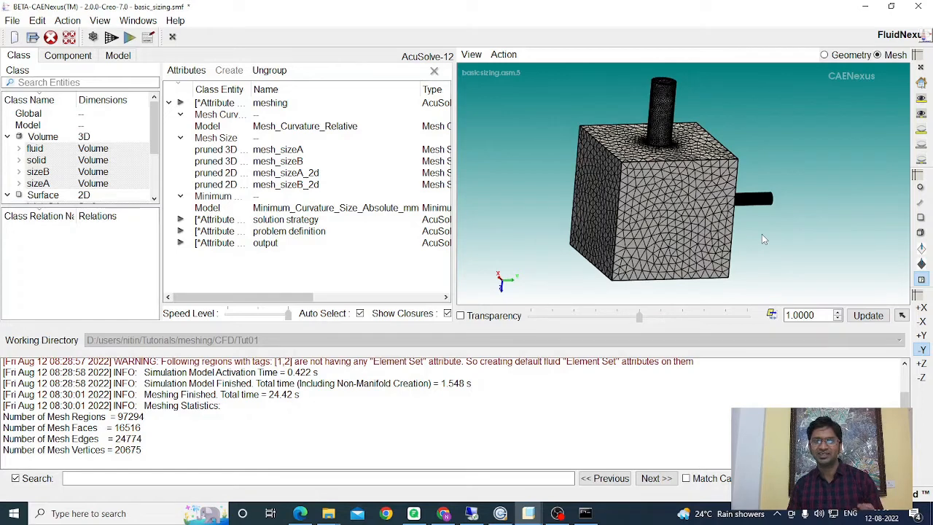
# - Cut through the mesh by enabling and applying the X clip plane at its default location
pyautogui.click(503, 56)
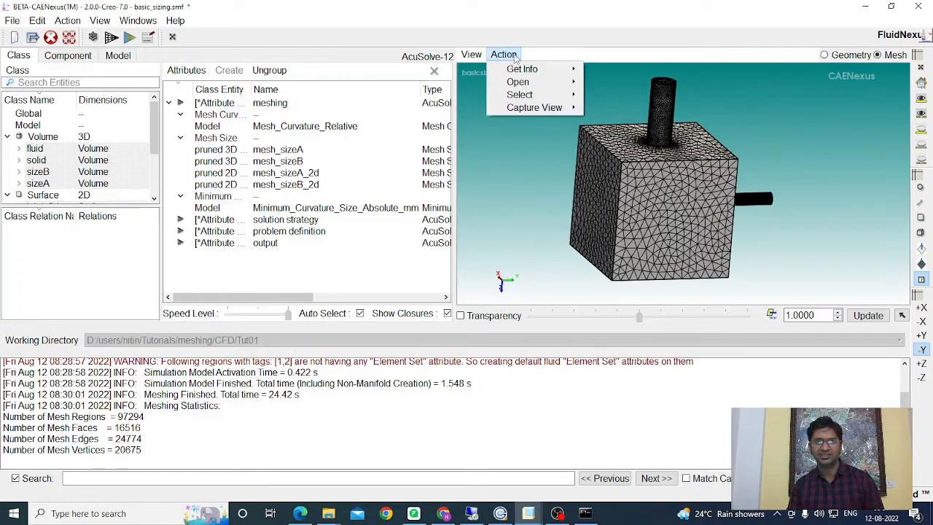
pyautogui.moveTo(516, 85)
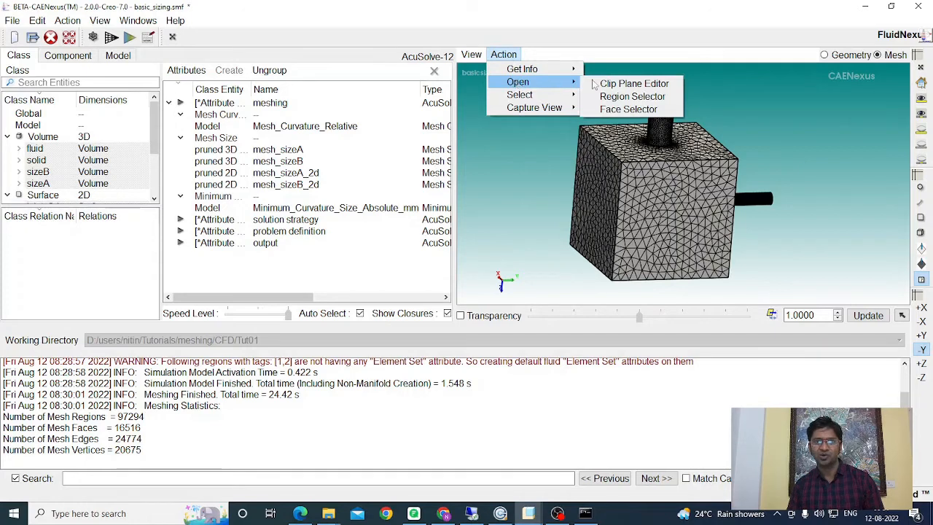
pyautogui.click(633, 84)
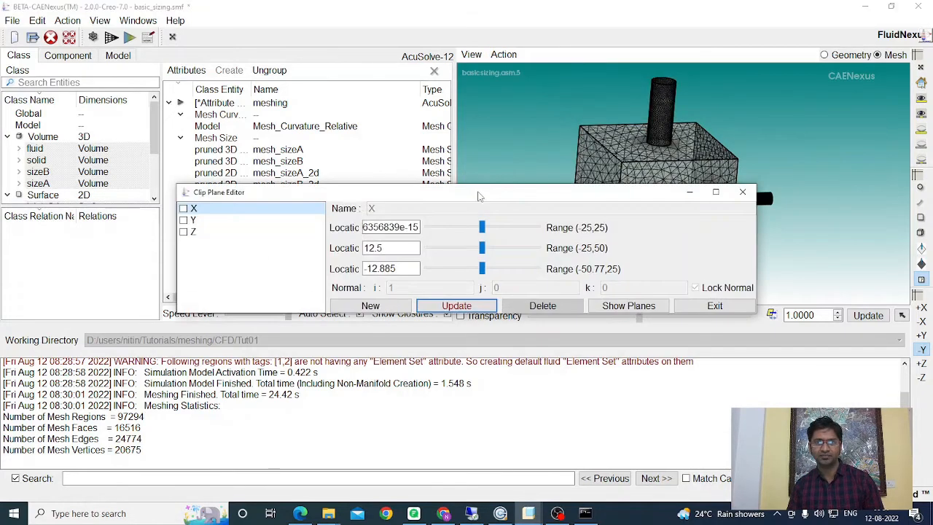
pyautogui.moveTo(484, 192); pyautogui.dragTo(492, 322)
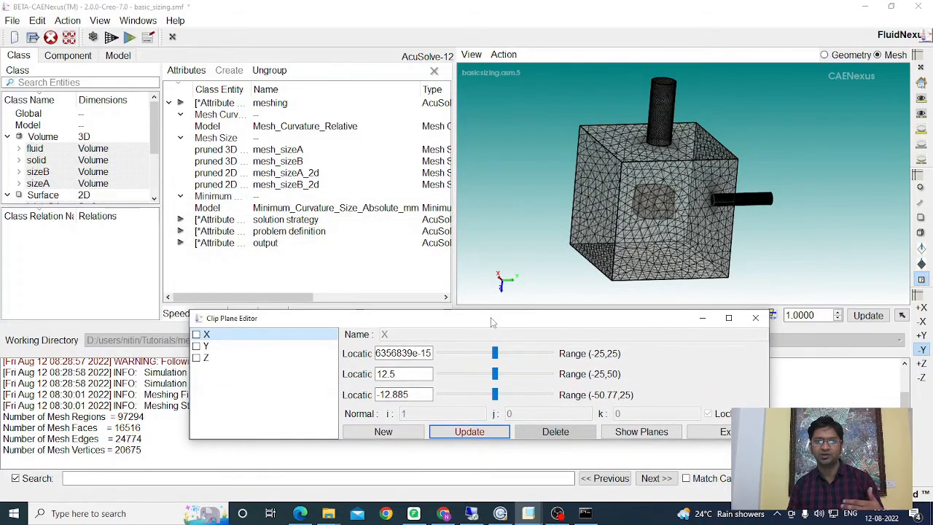
pyautogui.click(462, 433)
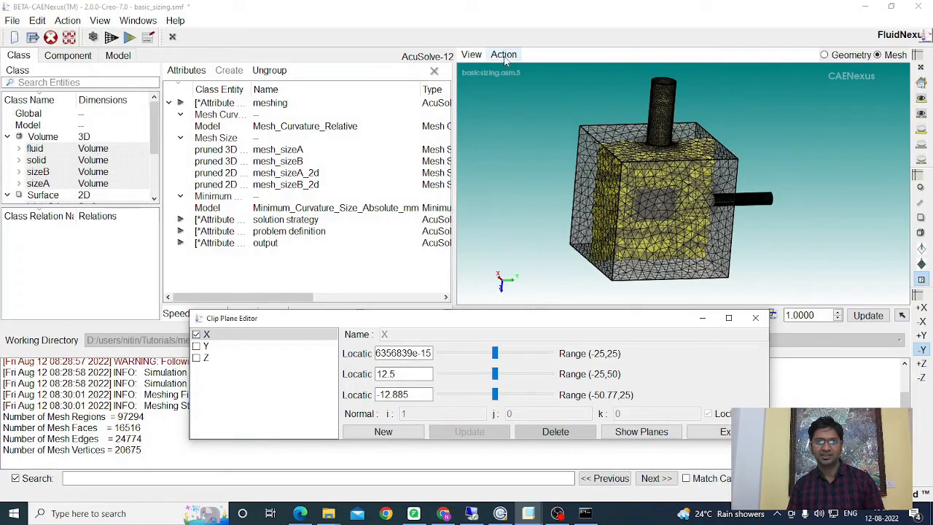
# - Hide everything except the selected mesh elements on the X clip plane
pyautogui.click(472, 55)
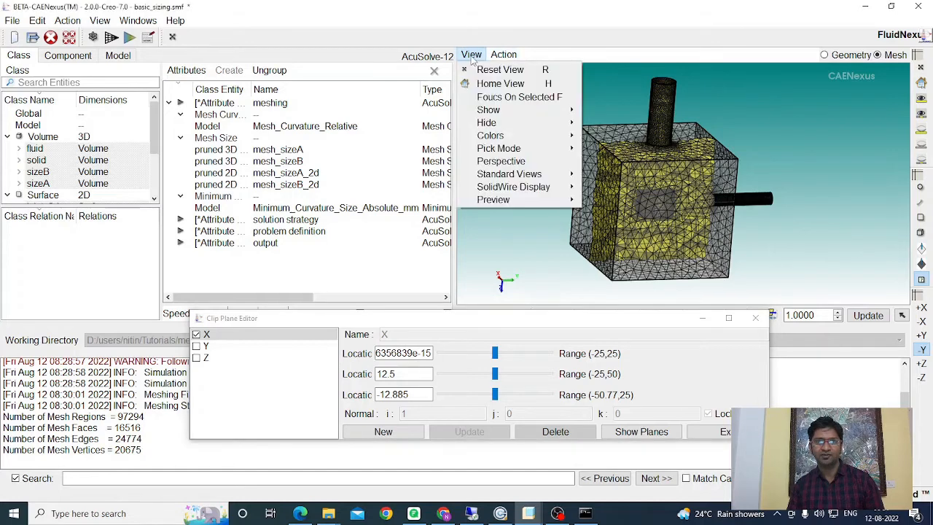
pyautogui.moveTo(557, 129)
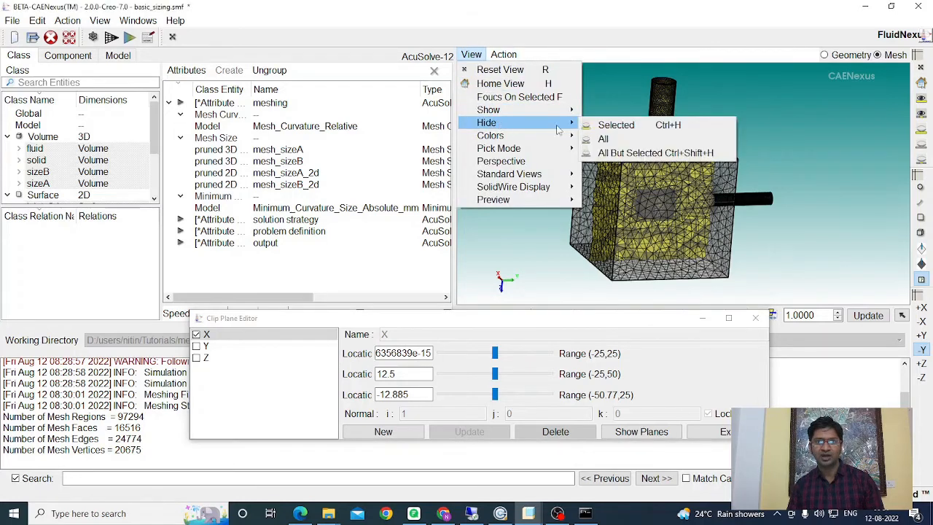
pyautogui.click(636, 153)
# - Examine the clipped volume mesh in the inner box, the surrounding outer box and the side pipe
pyautogui.moveTo(629, 114); pyautogui.dragTo(635, 186, button='middle')
pyautogui.scroll(5, 636, 192)
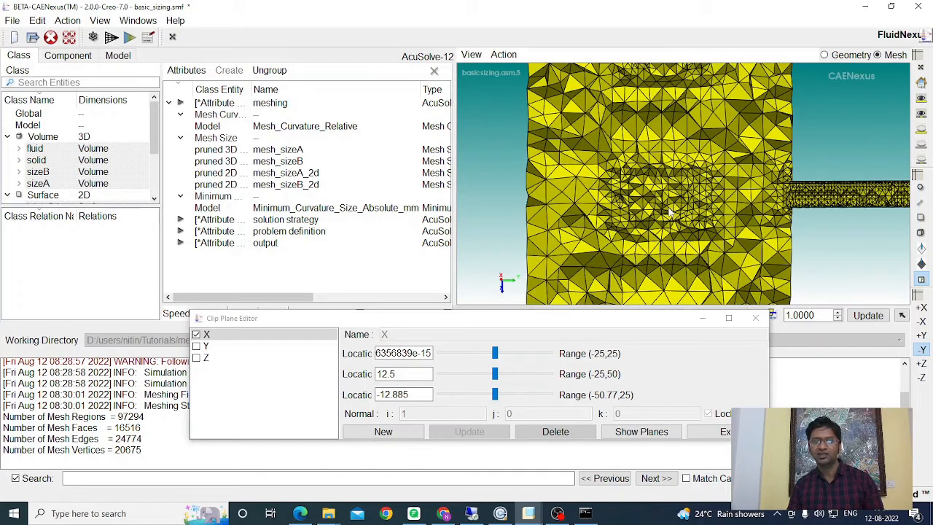
pyautogui.scroll(-2, 667, 210)
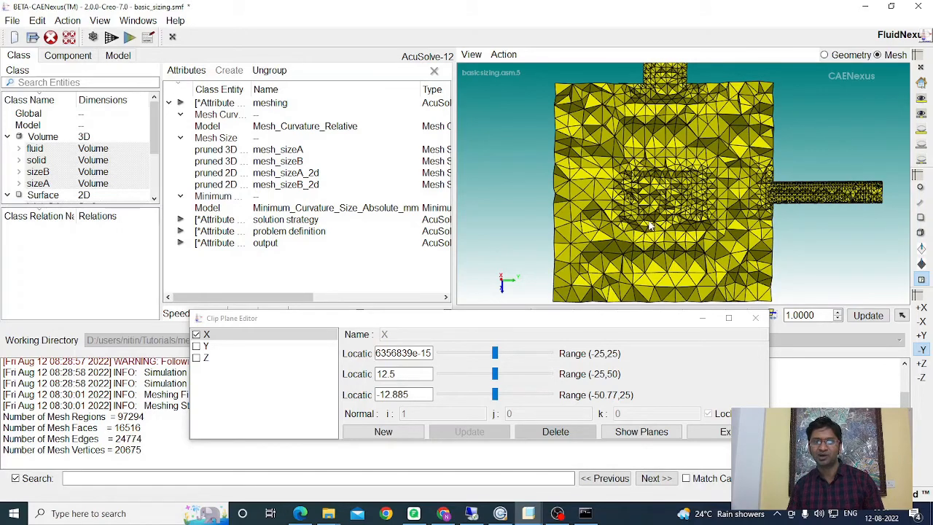
pyautogui.scroll(-3, 647, 215)
pyautogui.moveTo(649, 218); pyautogui.dragTo(666, 233, button='middle')
pyautogui.scroll(3, 666, 234)
pyautogui.scroll(3, 787, 191)
pyautogui.moveTo(802, 210); pyautogui.dragTo(654, 213, button='middle')
pyautogui.scroll(4, 756, 231)
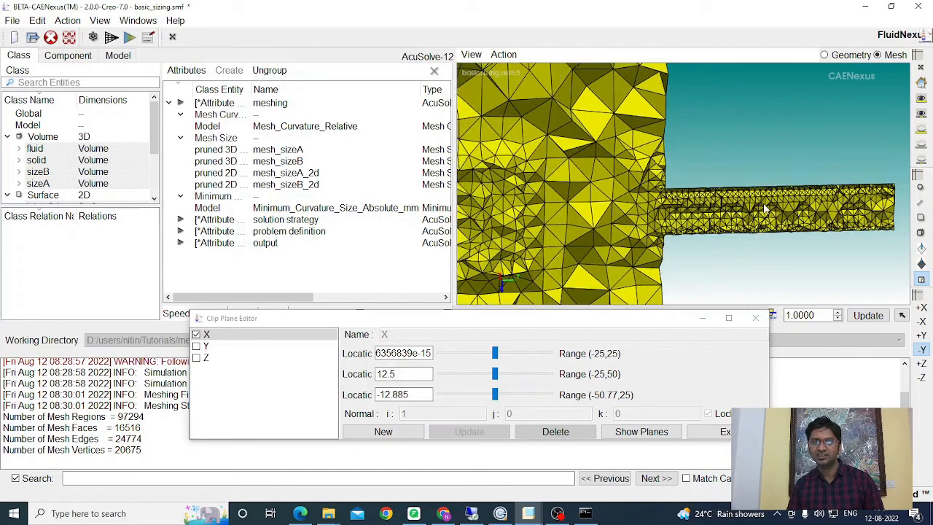
pyautogui.moveTo(663, 202); pyautogui.dragTo(642, 200, button='middle')
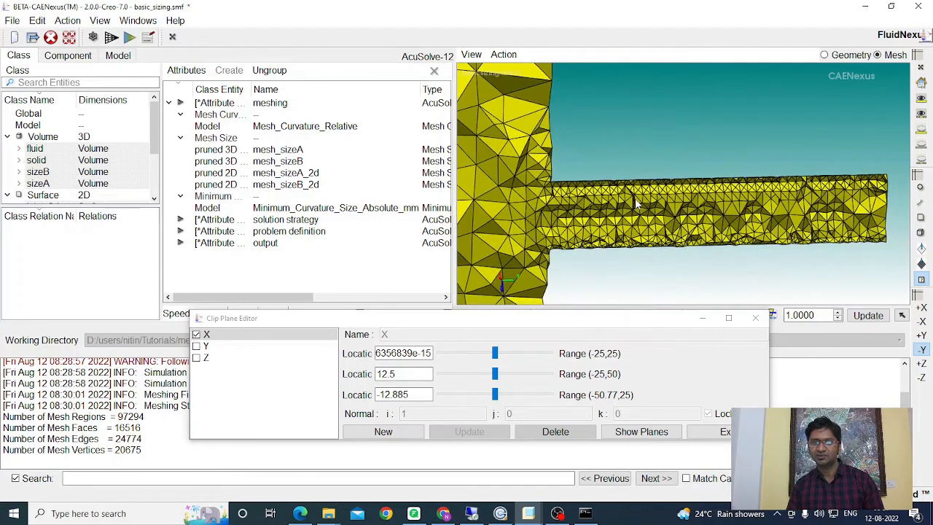
pyautogui.scroll(-2, 833, 213)
pyautogui.scroll(-7, 832, 218)
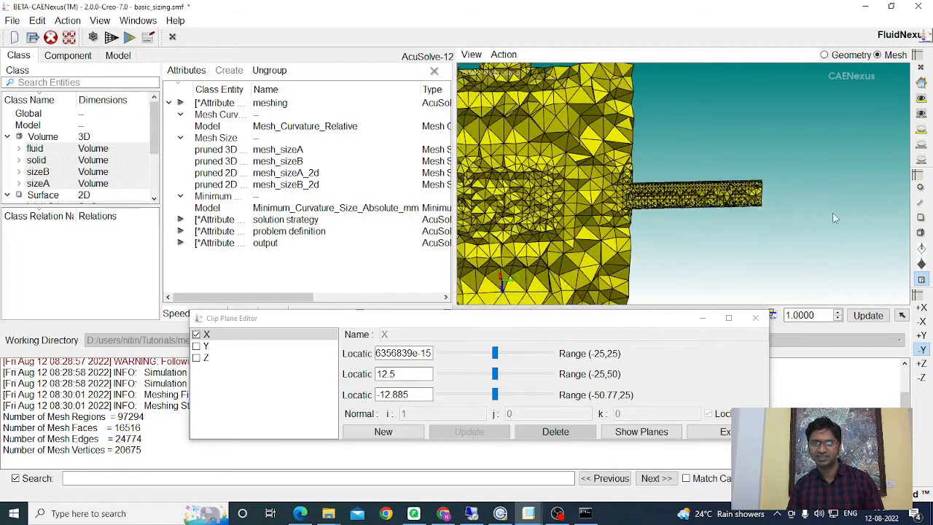
# - Show all hidden mesh entities again and exit the clip plane editor to restore the full, unclipped mesh
pyautogui.moveTo(642, 198); pyautogui.dragTo(668, 226, button='middle')
pyautogui.scroll(-1, 668, 227)
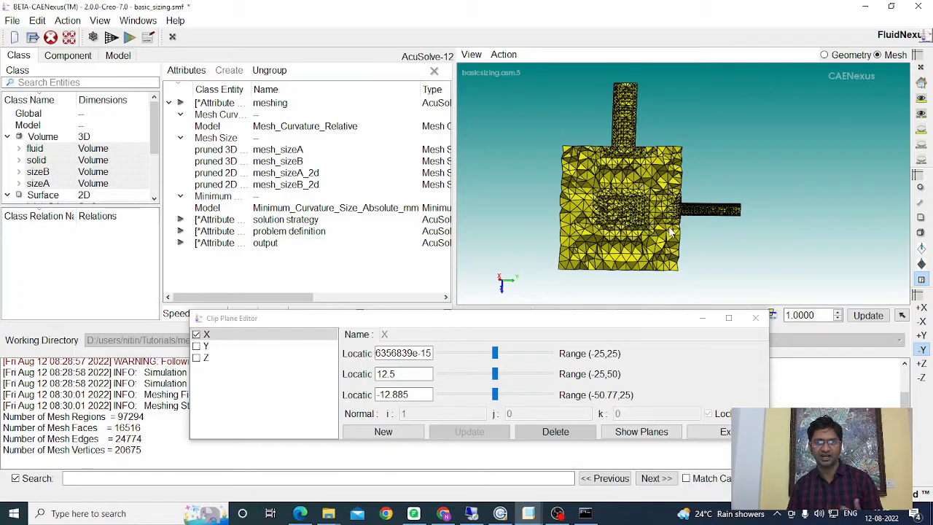
pyautogui.click(478, 60)
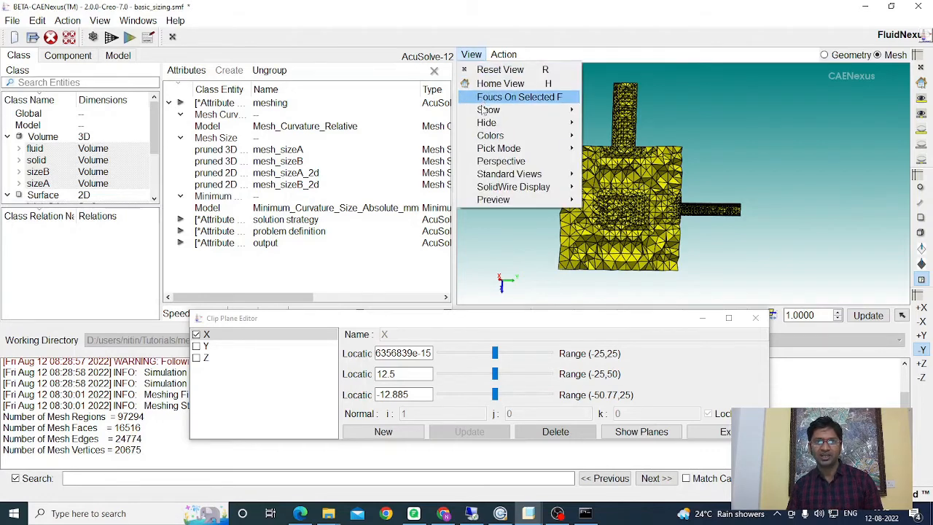
pyautogui.moveTo(529, 111)
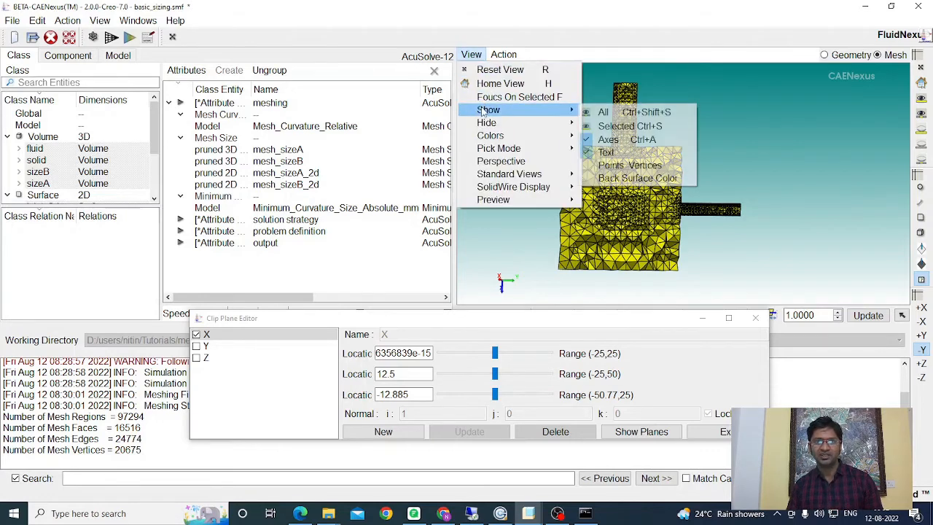
pyautogui.click(613, 114)
pyautogui.scroll(-3, 628, 159)
pyautogui.moveTo(621, 180); pyautogui.dragTo(626, 208, button='middle')
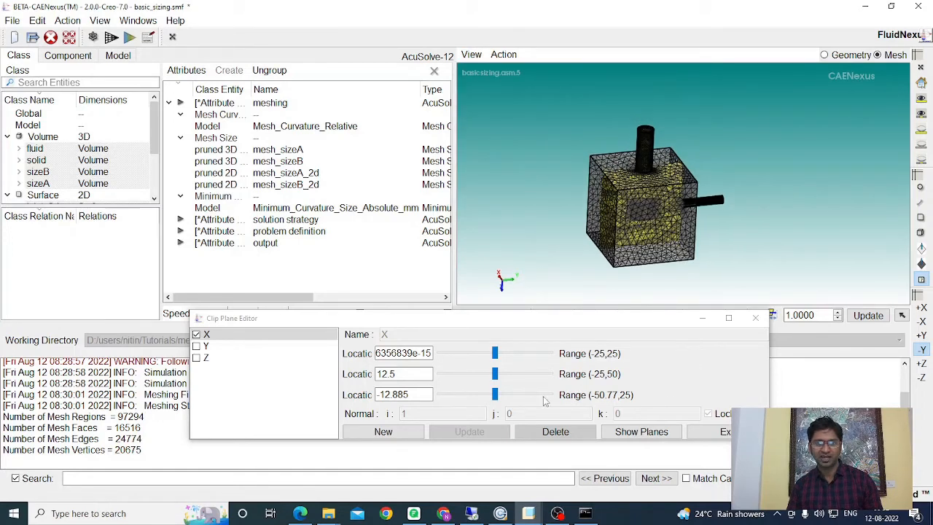
pyautogui.click(725, 432)
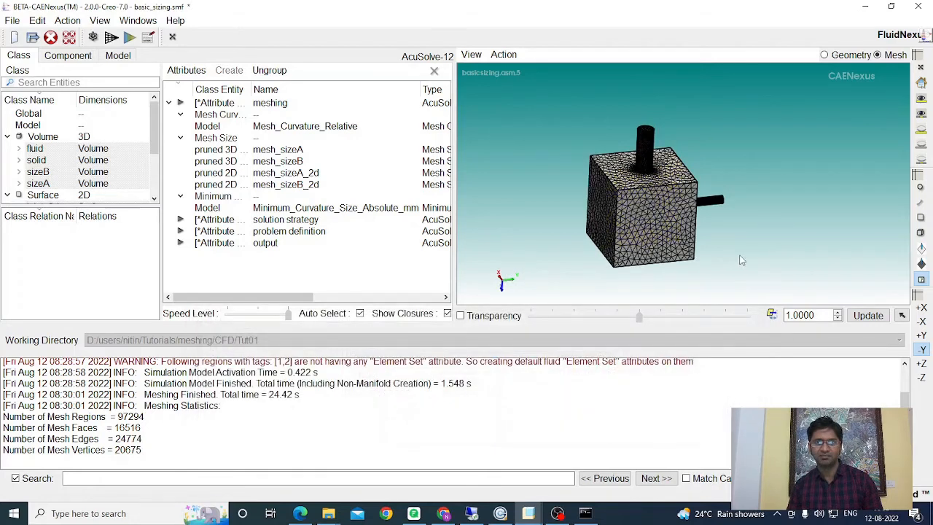
pyautogui.scroll(2, 693, 218)
pyautogui.scroll(2, 666, 188)
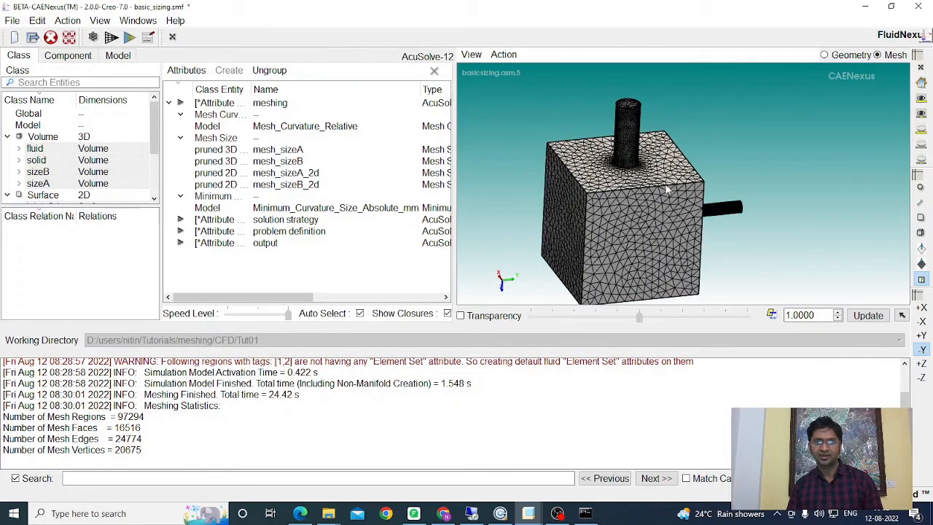
pyautogui.moveTo(666, 188); pyautogui.dragTo(672, 174, button='middle')
pyautogui.moveTo(672, 175); pyautogui.dragTo(668, 181)
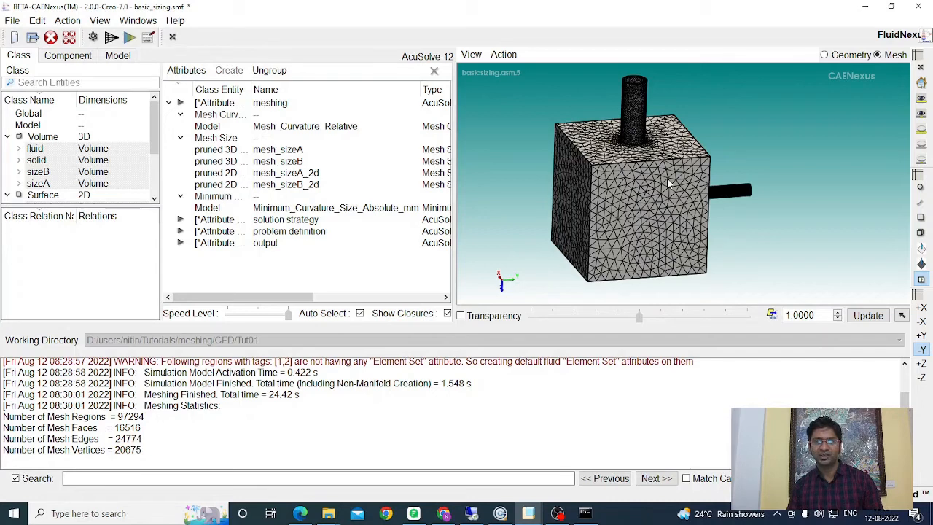
# - Generate volume mesh statistics with Aspect Ratio (Tets) as the only selected option
pyautogui.click(100, 21)
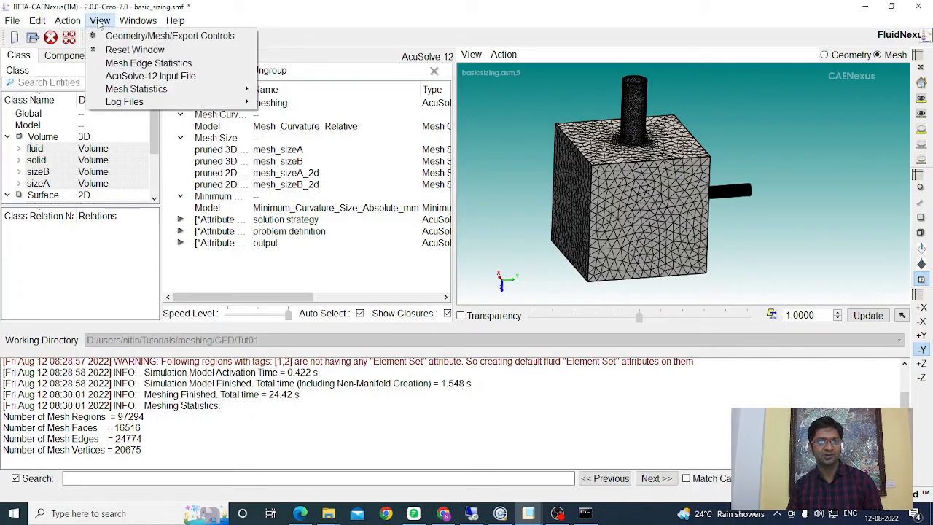
pyautogui.moveTo(240, 88)
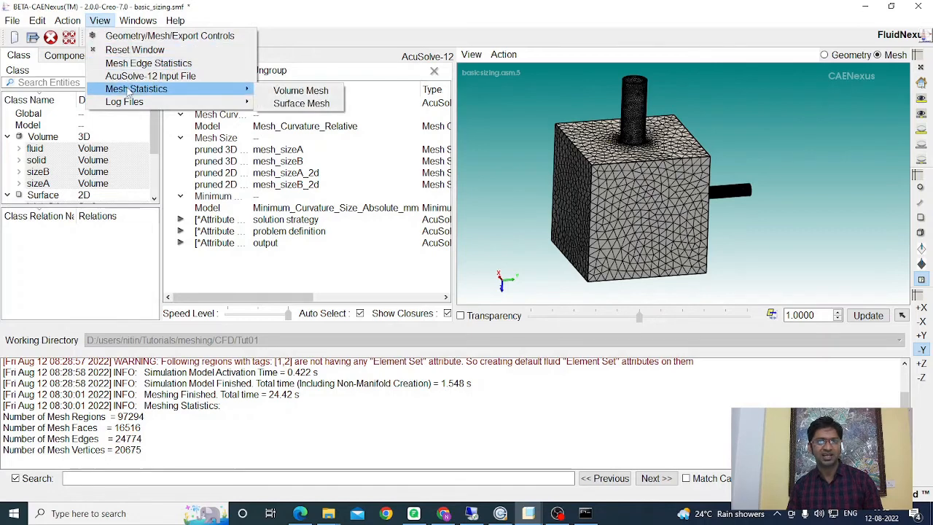
pyautogui.click(303, 93)
pyautogui.moveTo(437, 130); pyautogui.dragTo(357, 131)
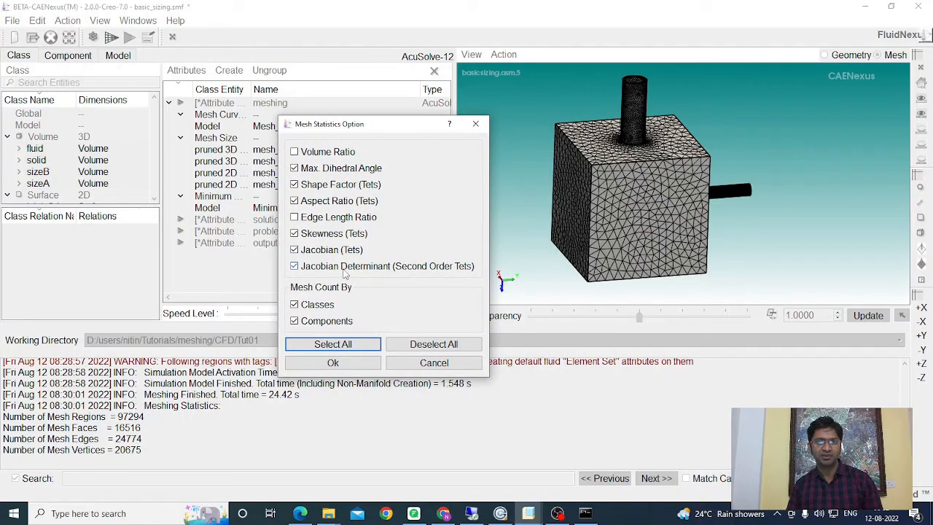
pyautogui.click(434, 344)
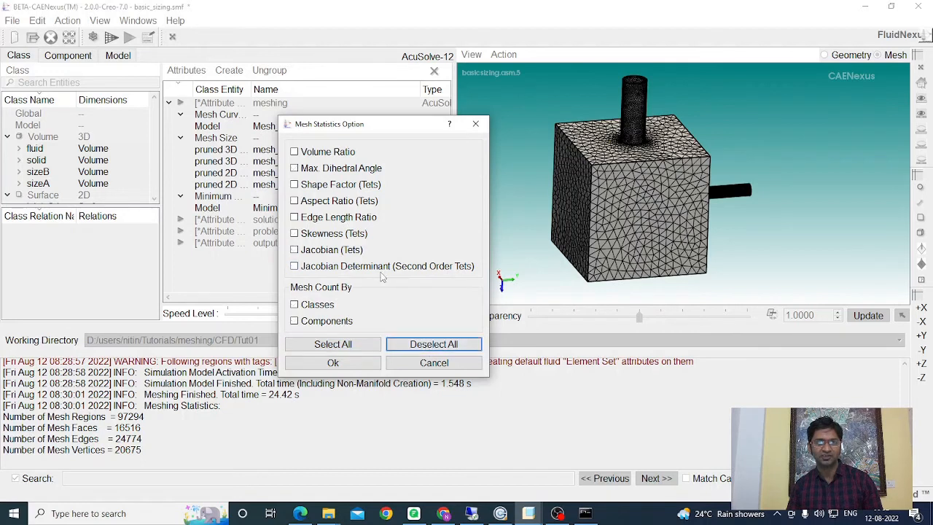
pyautogui.click(294, 202)
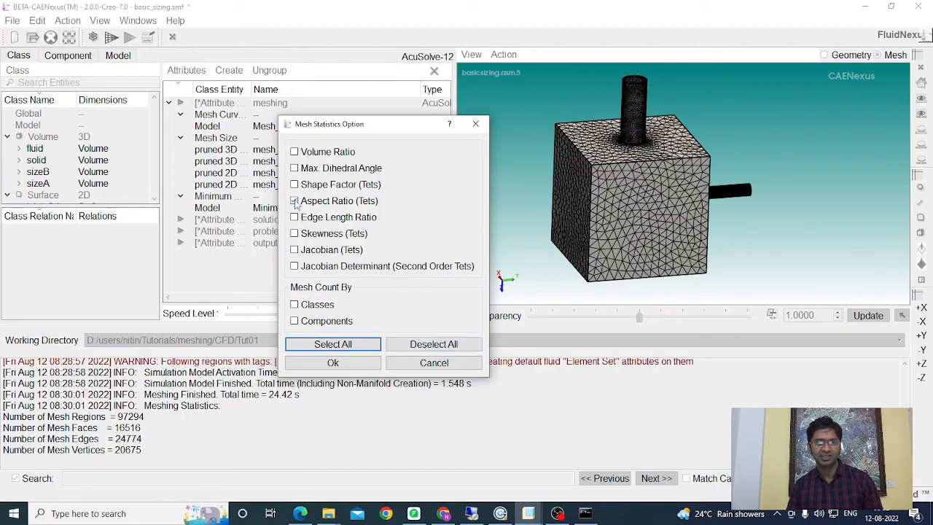
pyautogui.click(335, 363)
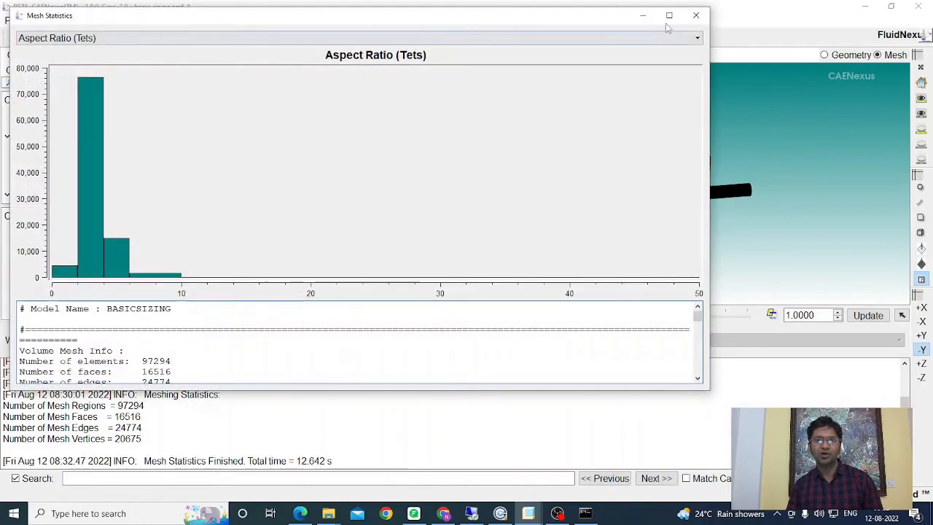
# - Examine the aspect ratio histogram, quality criteria and element range table in the enlarged statistics report, and close it
pyautogui.click(669, 16)
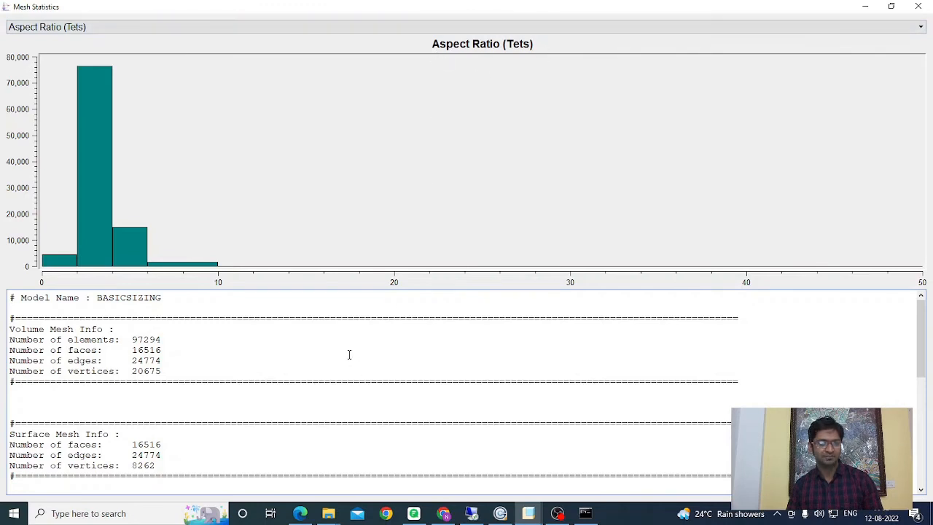
pyautogui.scroll(-3, 349, 354)
pyautogui.scroll(-1, 349, 352)
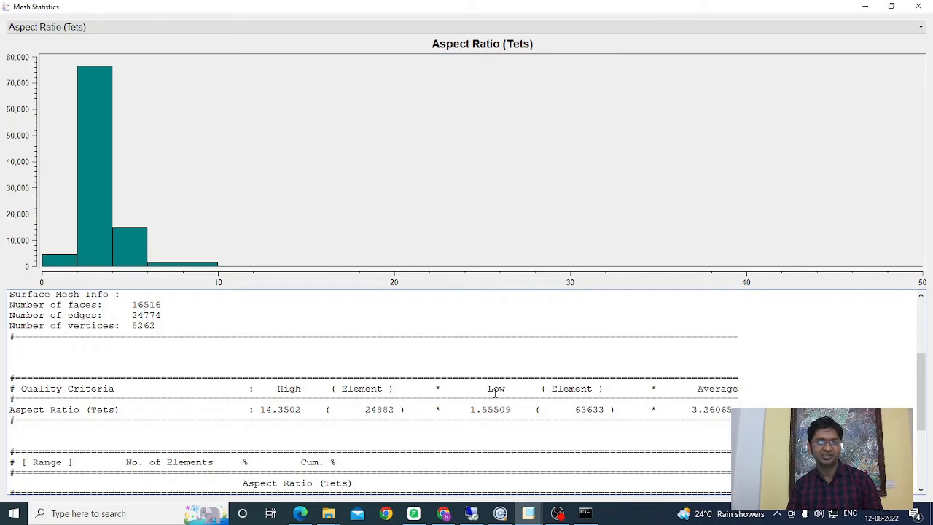
pyautogui.scroll(-4, 490, 379)
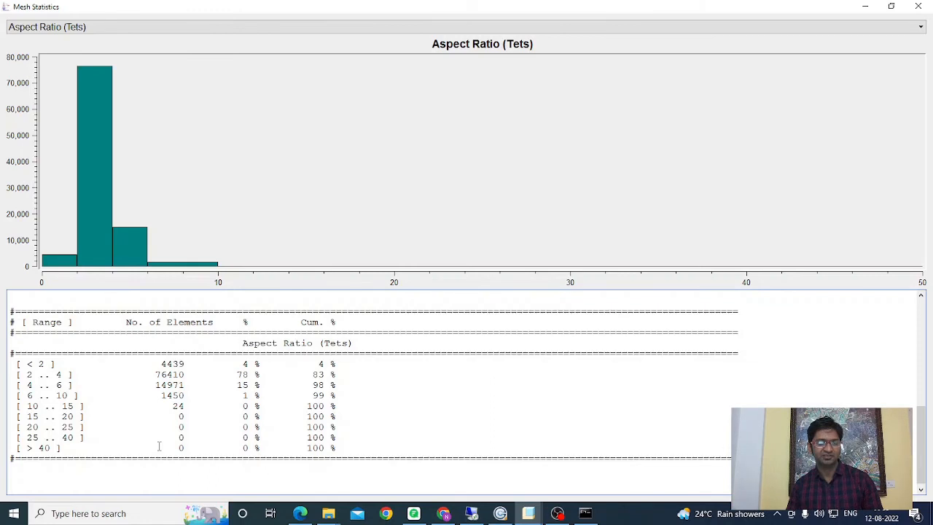
pyautogui.scroll(-1, 159, 446)
pyautogui.scroll(2, 159, 446)
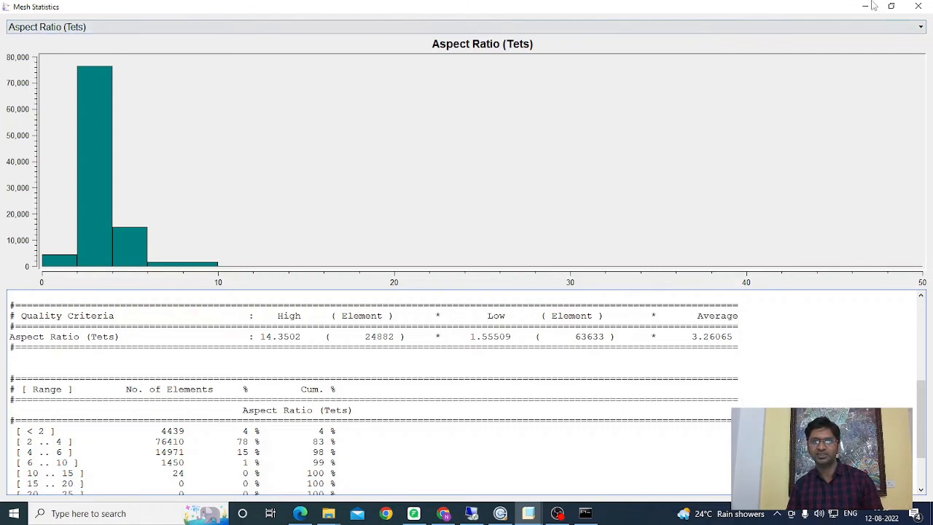
pyautogui.click(917, 6)
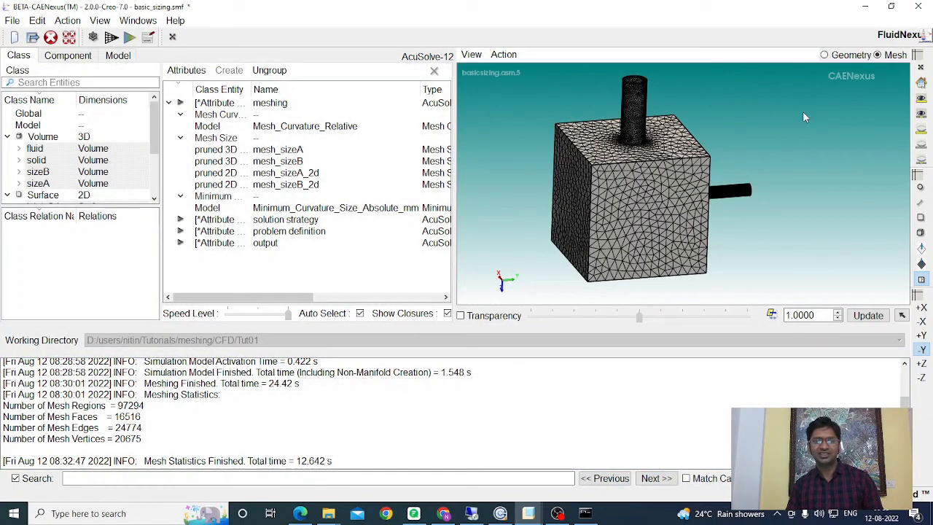